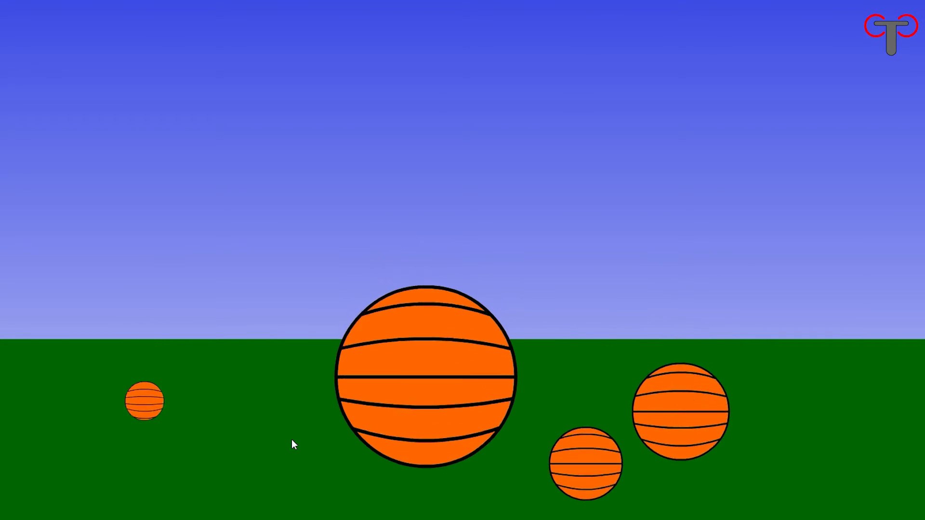
Close the animation preview and set the fill to a linear gradient from blue (0014DE) to white
key("ctrl+w")
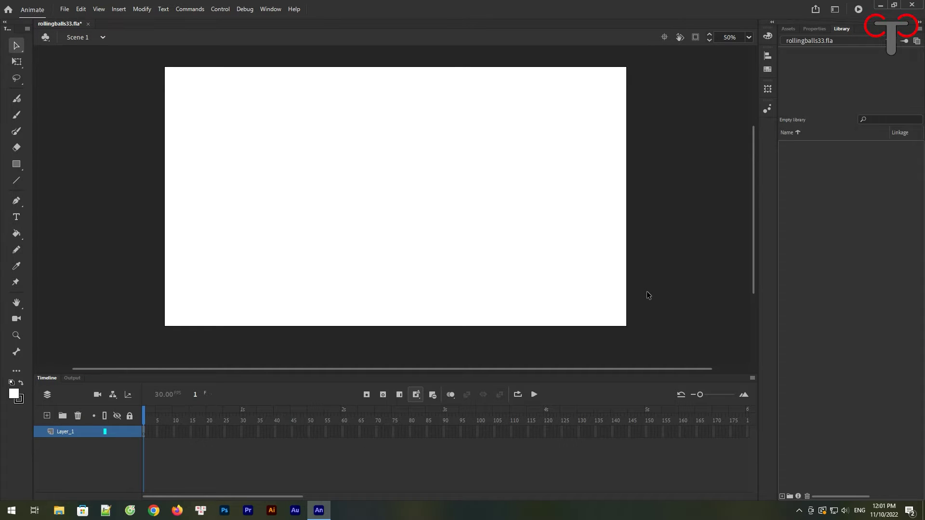
left_click(769, 39)
left_click(685, 49)
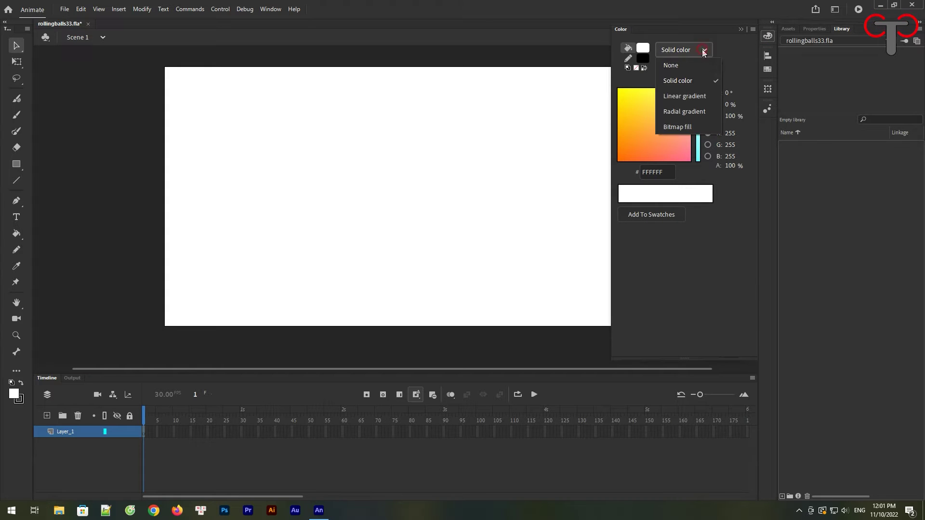
left_click(685, 97)
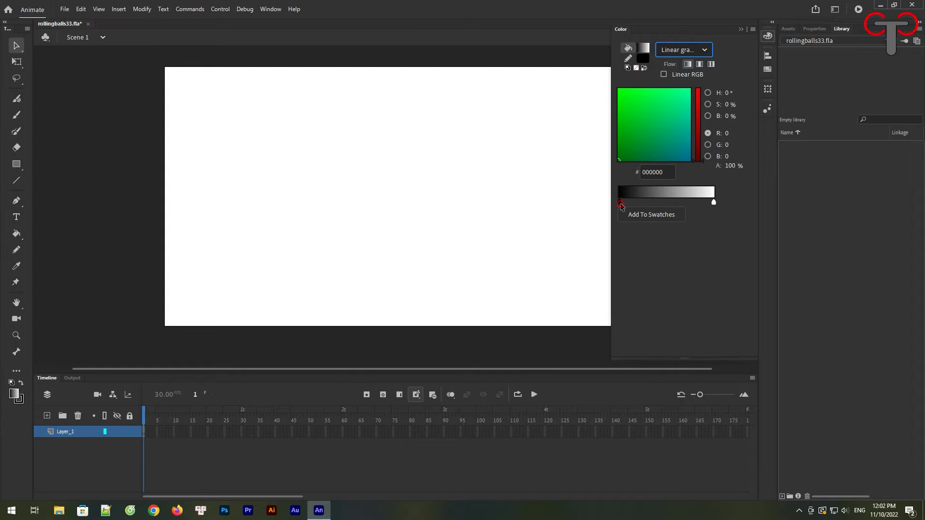
left_click(682, 154)
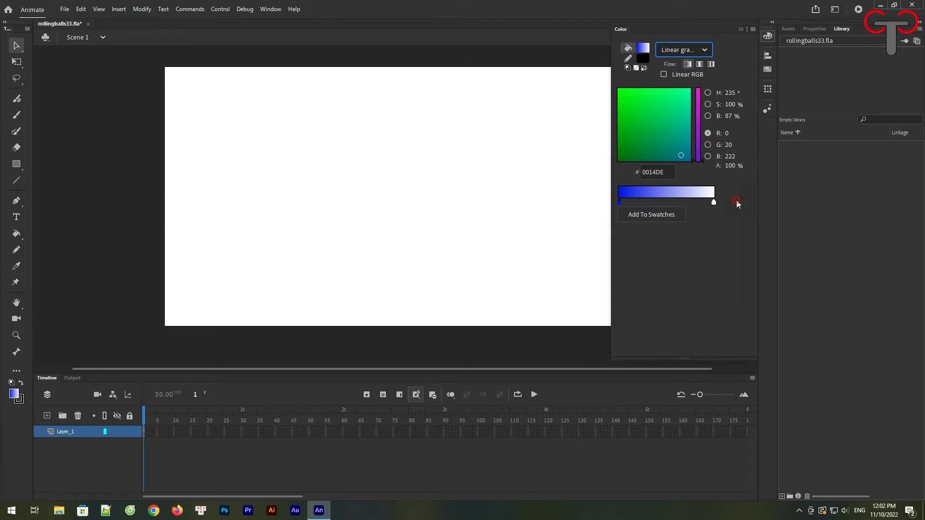
left_click(742, 29)
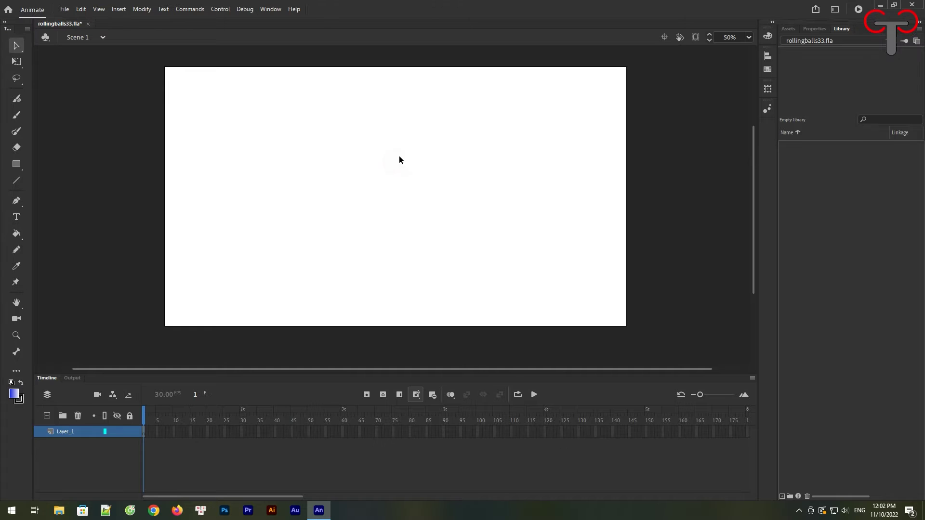
Turn off the stroke and draw a gradient-filled rectangle about 386 px high near the middle of the stage
left_click(18, 402)
left_click(177, 269)
left_click(17, 164)
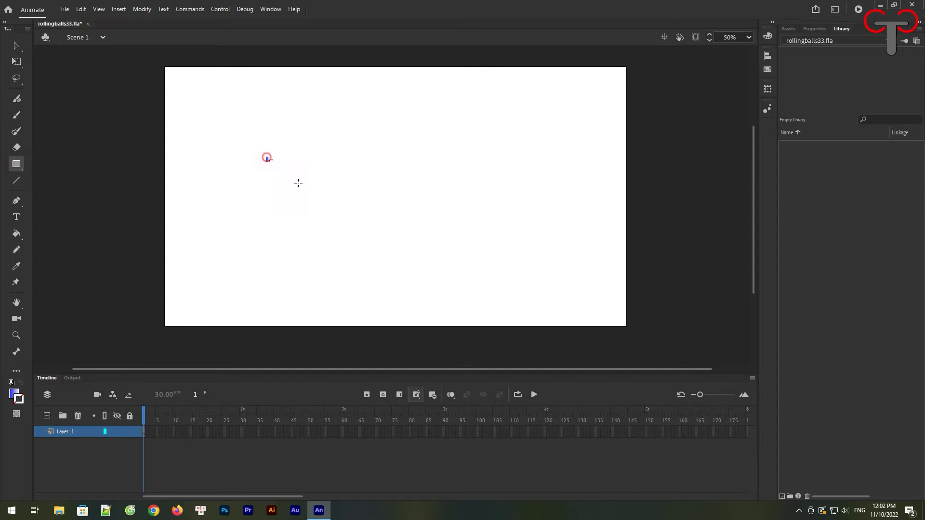
left_click_drag(266, 157, 427, 250)
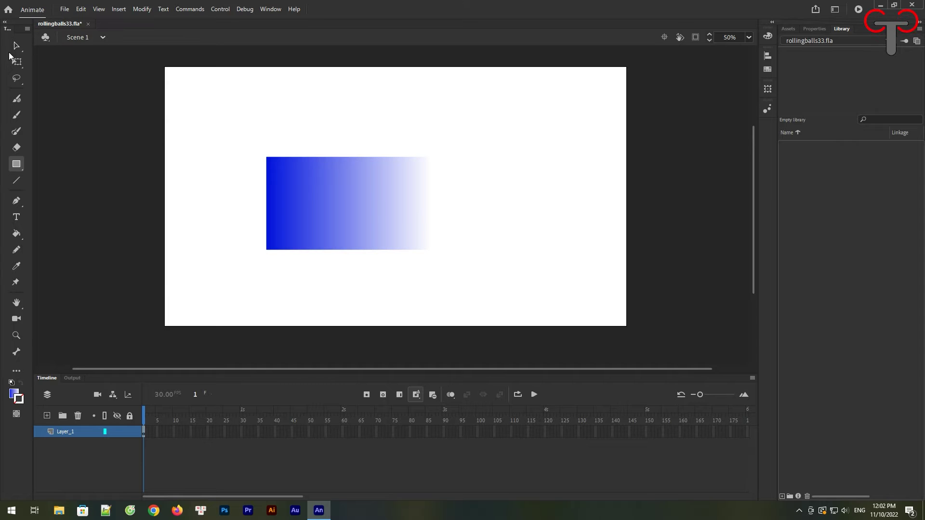
Resize the gradient rectangle to 1920 px wide and 1080 px high
left_click(15, 47)
left_click(356, 213)
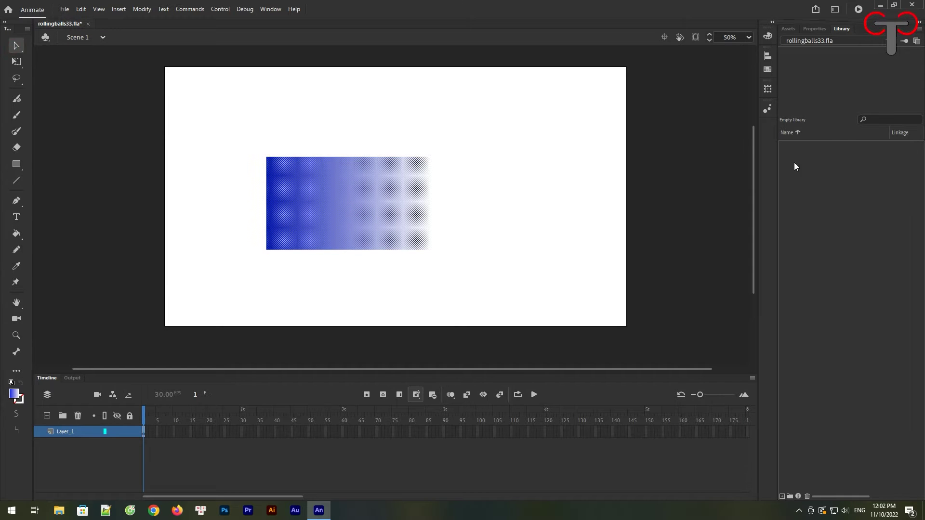
left_click(768, 90)
left_click(768, 90)
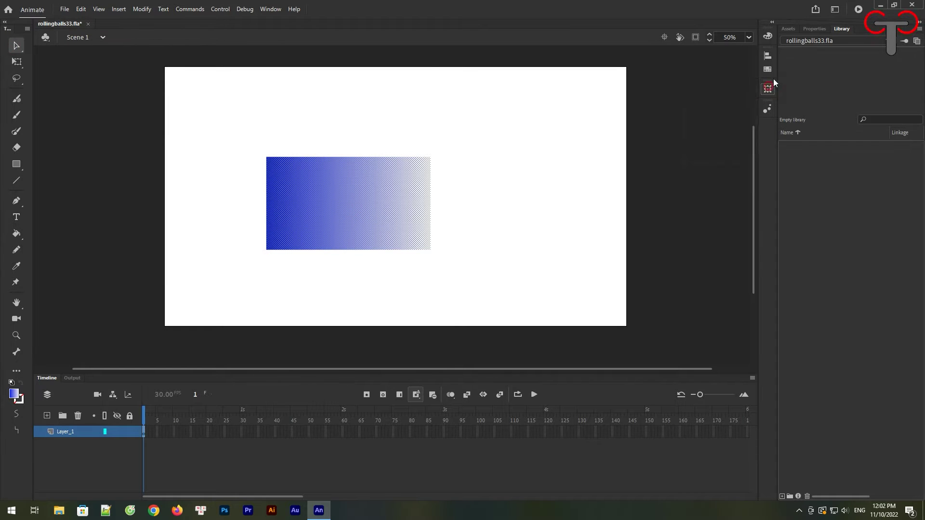
left_click(815, 30)
left_click(813, 136)
type("1920")
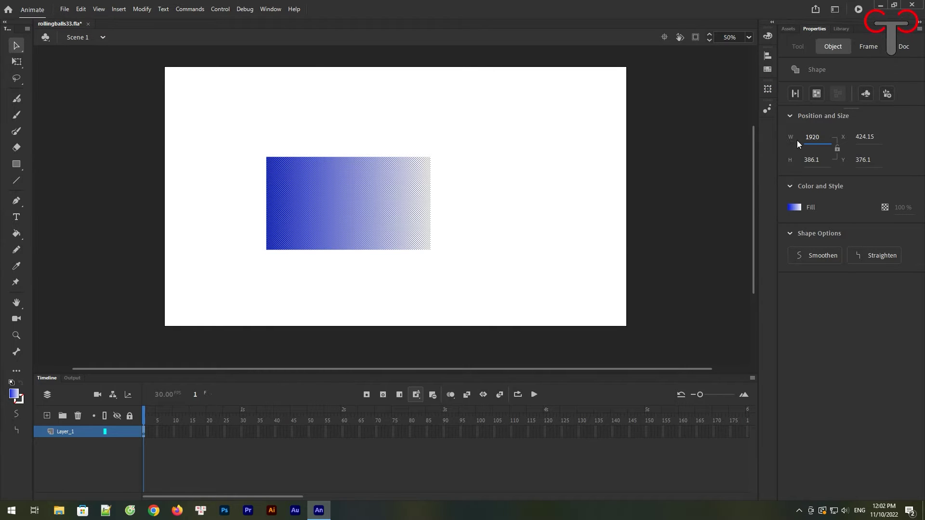
left_click(815, 161)
type("1080")
left_click(736, 141)
Center the gradient rectangle horizontally and vertically on the stage so it covers the whole canvas
left_click(768, 55)
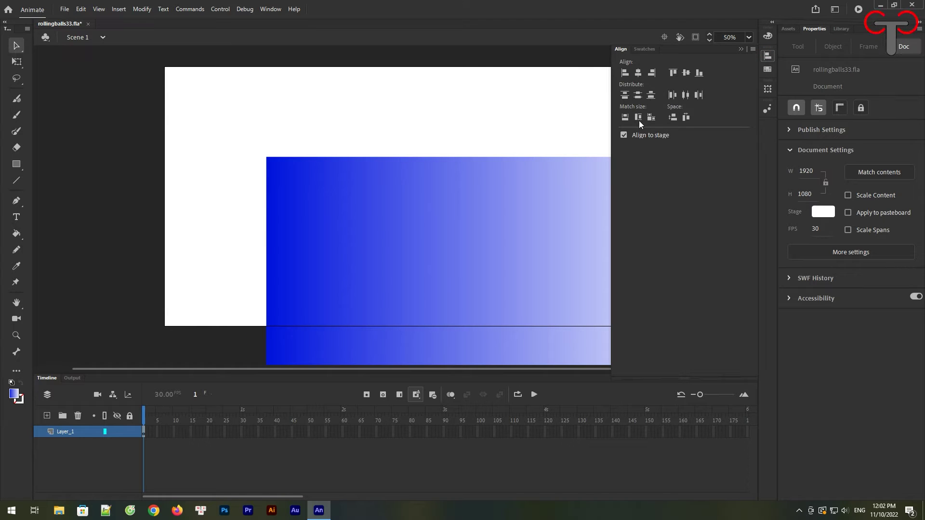
left_click(624, 136)
left_click(495, 151)
left_click(509, 181)
left_click(768, 55)
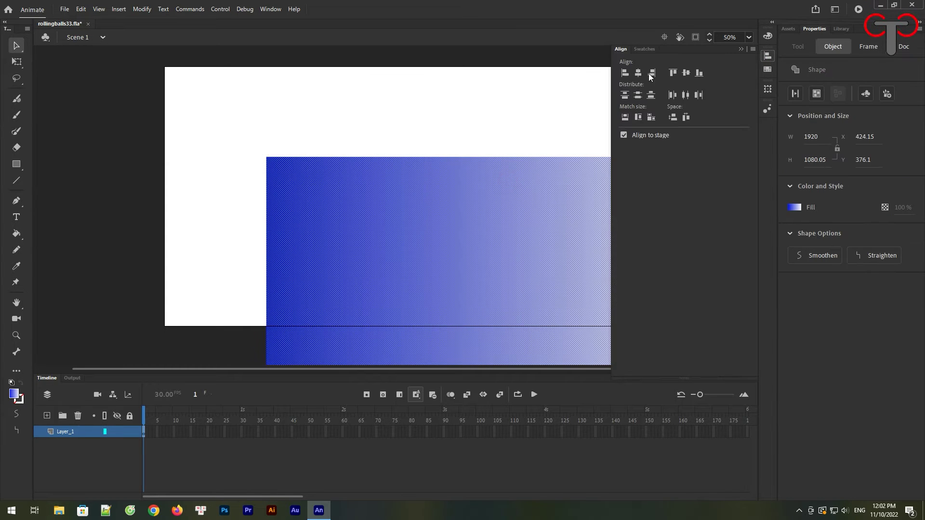
left_click(638, 73)
left_click(687, 73)
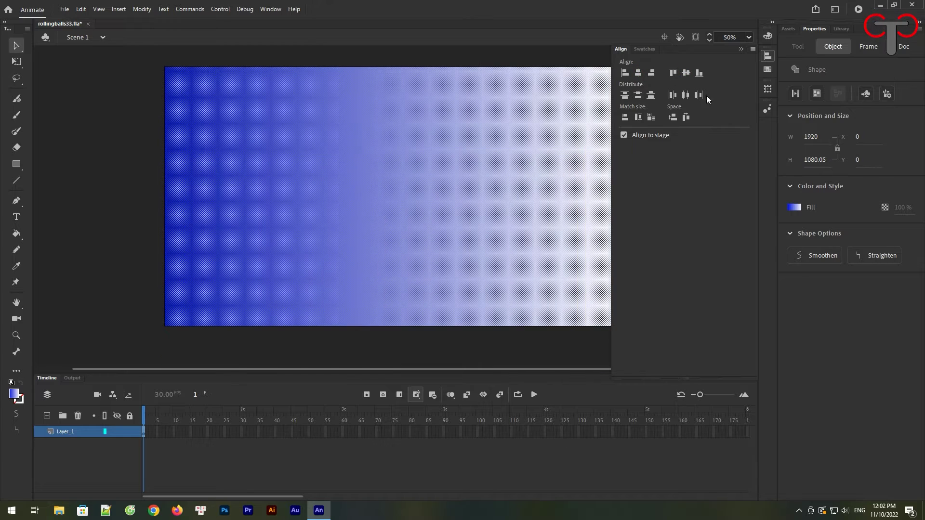
left_click(741, 48)
Rotate the rectangle's gradient with the Gradient Transform tool so it runs from blue at the top to white at the bottom
left_click(16, 61)
left_click(17, 62)
left_click(72, 77)
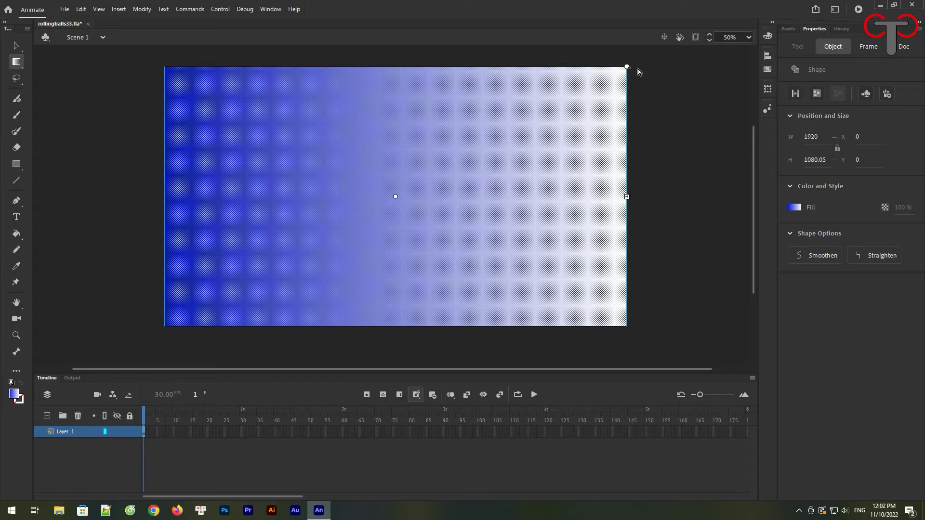
left_click_drag(634, 91, 497, 333)
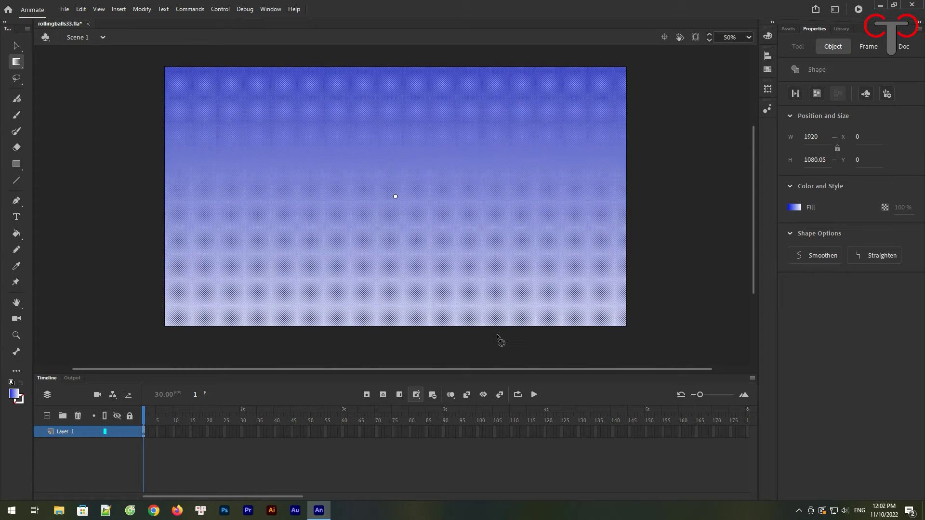
left_click(654, 198)
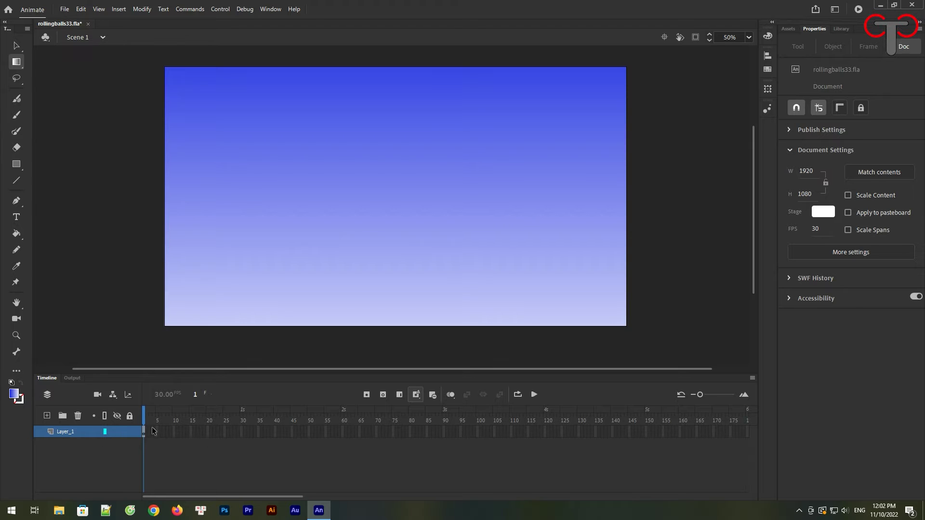
Rename the sky layer as bg and extend its frames to frame 120
double_click(73, 432)
type("bg")
left_click(91, 465)
left_click(545, 432)
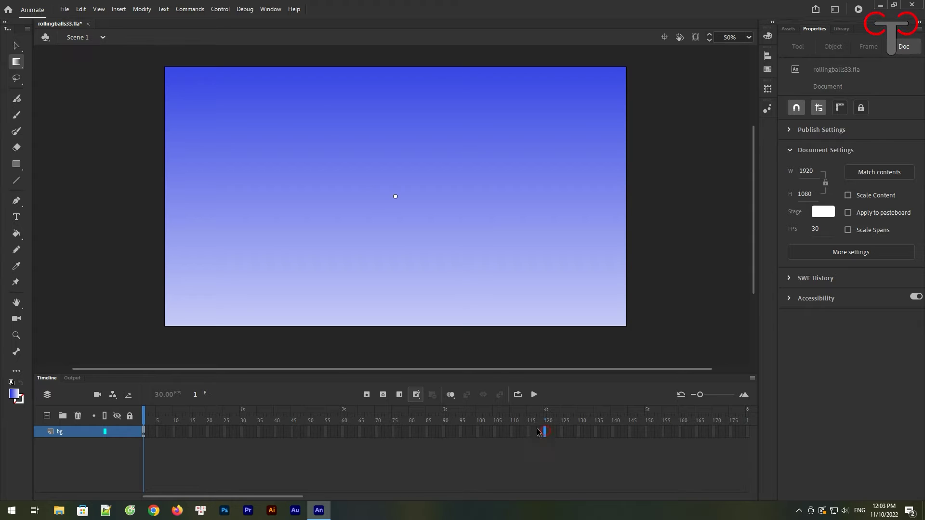
left_click(403, 396)
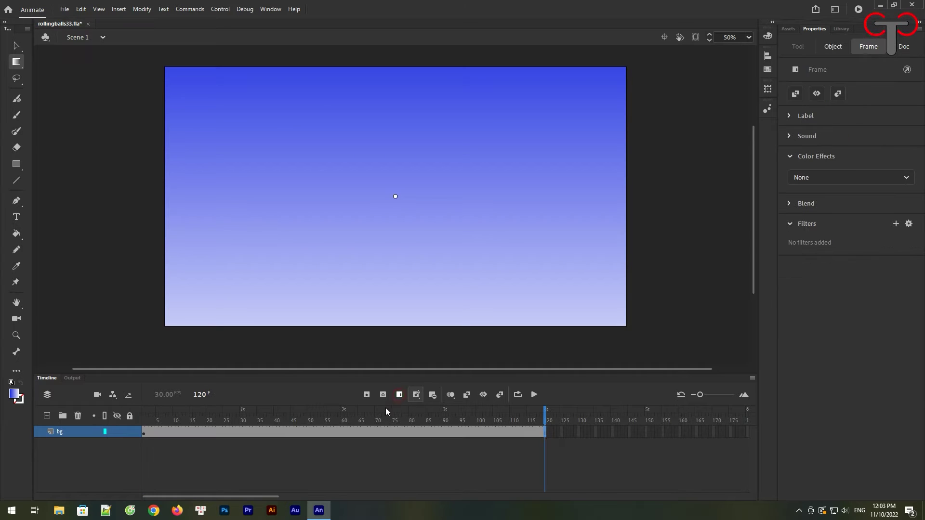
On a new layer above the locked bg layer, draw a borderless dark green (006600) rectangle across the lower third of the stage
left_click(47, 416)
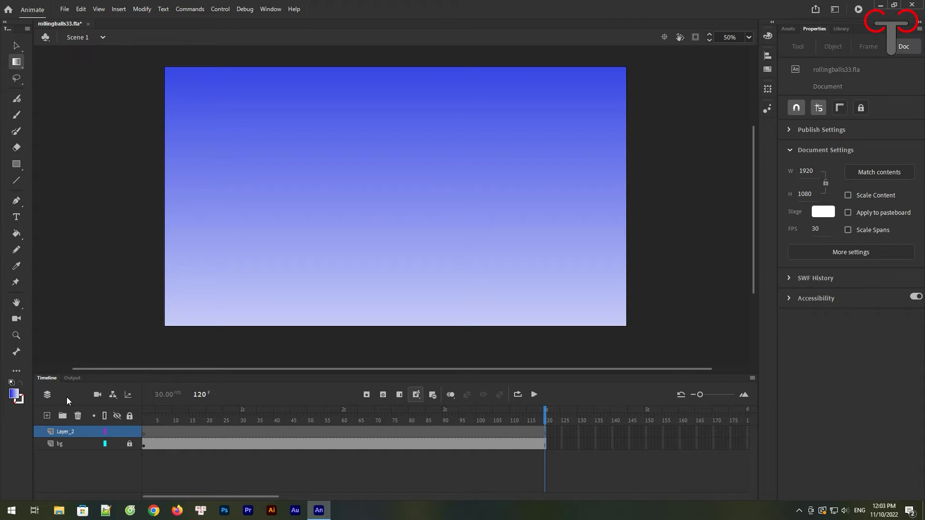
left_click(143, 438)
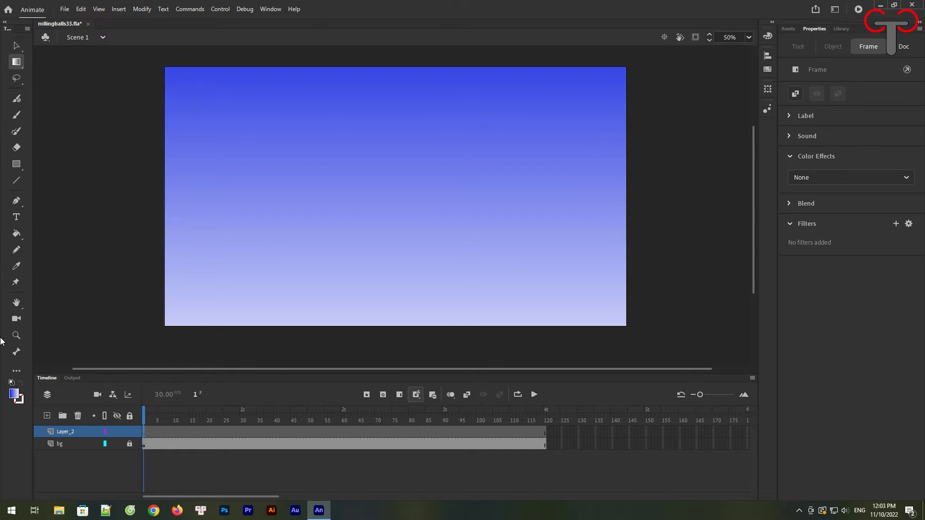
left_click(14, 394)
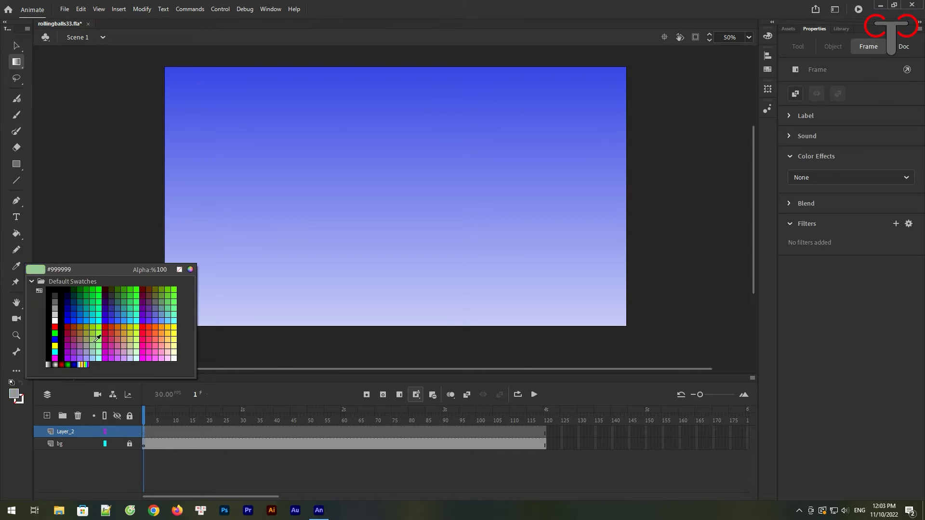
left_click(86, 287)
left_click(16, 163)
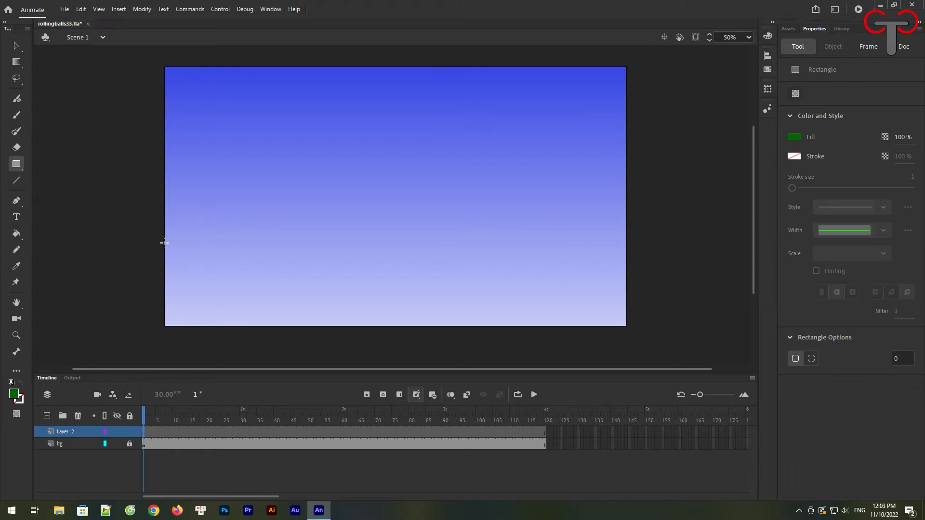
left_click_drag(165, 236, 624, 329)
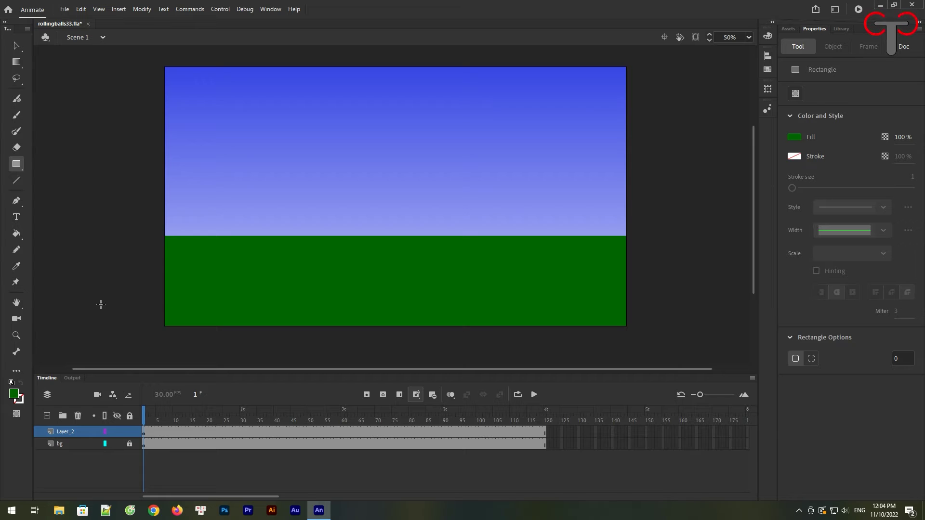
Rename the green ground's layer as land and add another layer above it
double_click(73, 430)
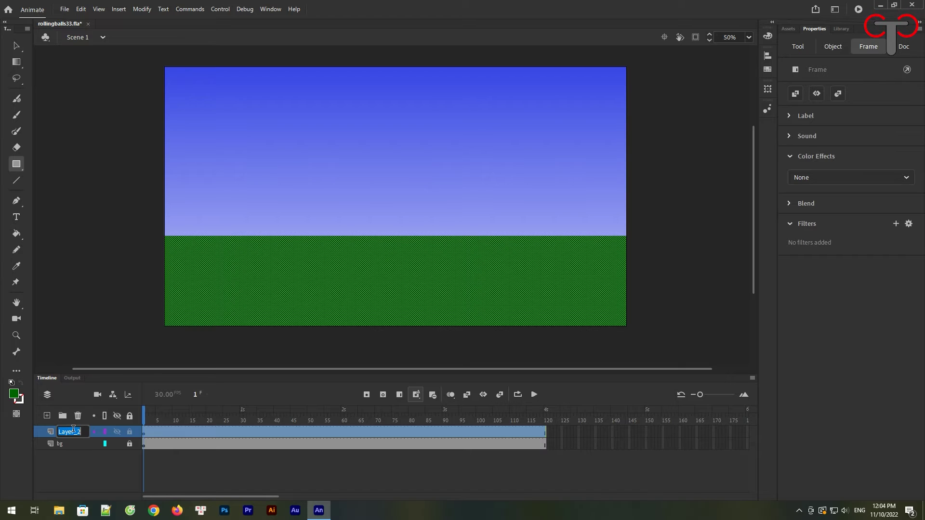
type("land")
left_click(47, 415)
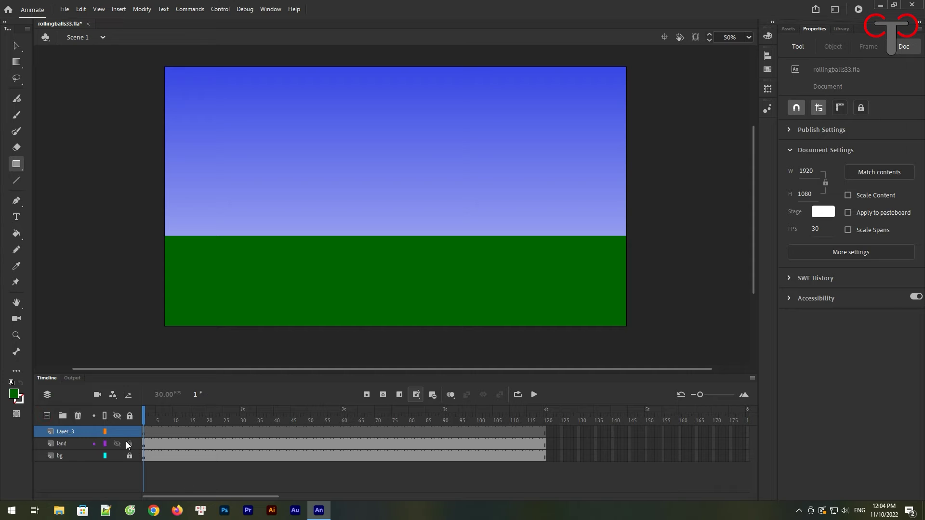
Draw an orange circle with a black stroke over the horizon in frame 1 of the new top layer
left_click(141, 436)
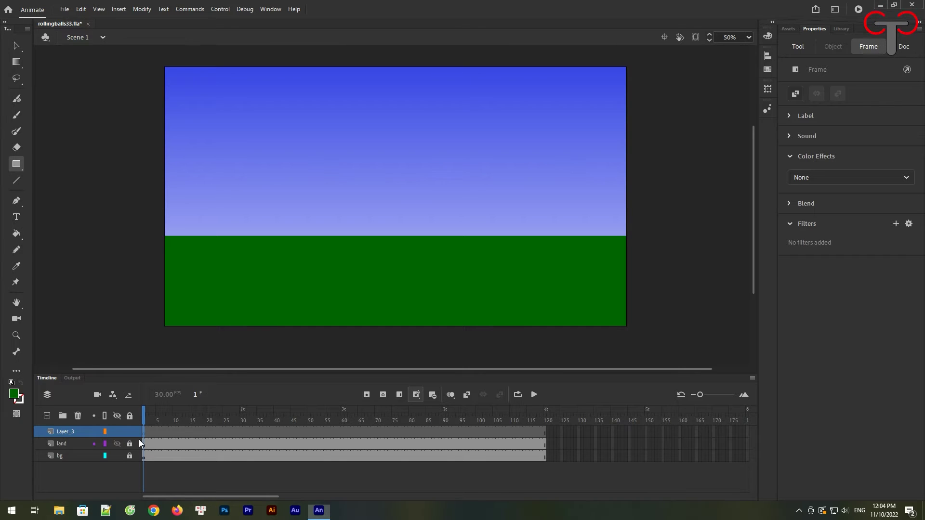
left_click(14, 395)
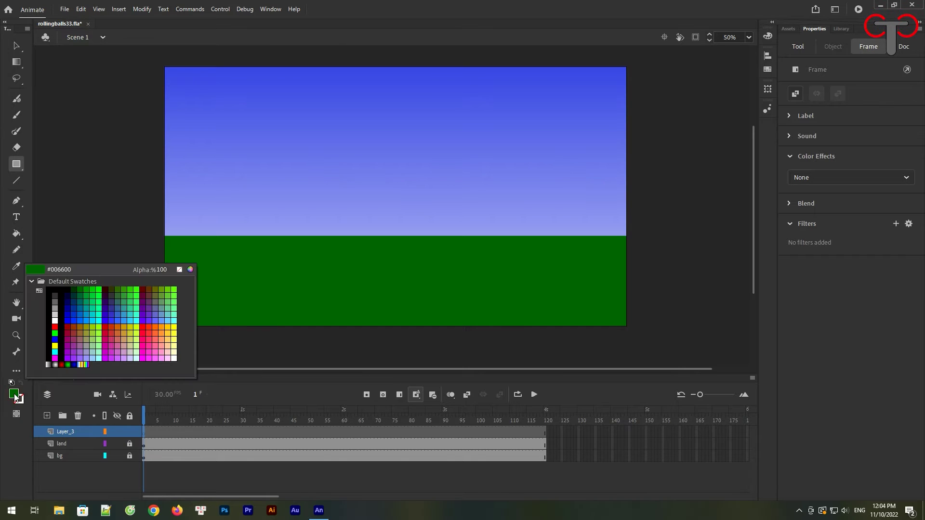
left_click(161, 323)
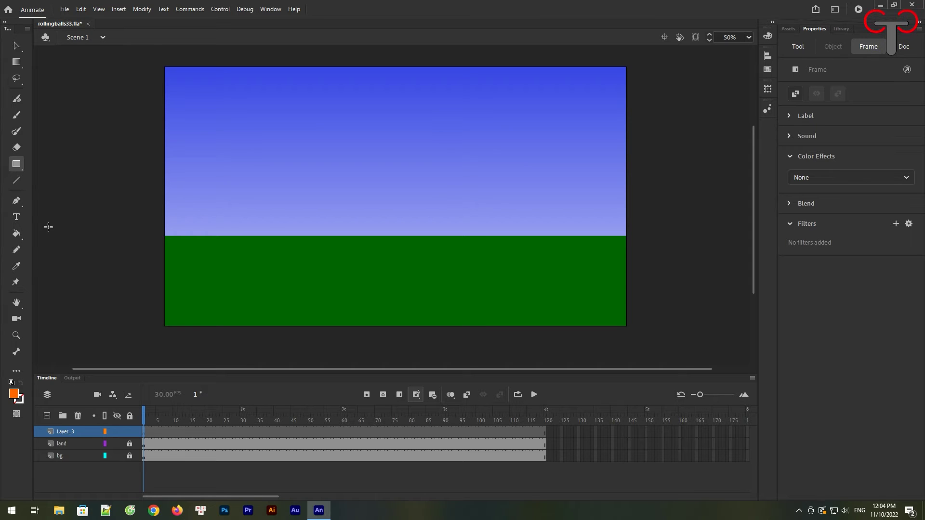
left_click(22, 169)
left_click(48, 194)
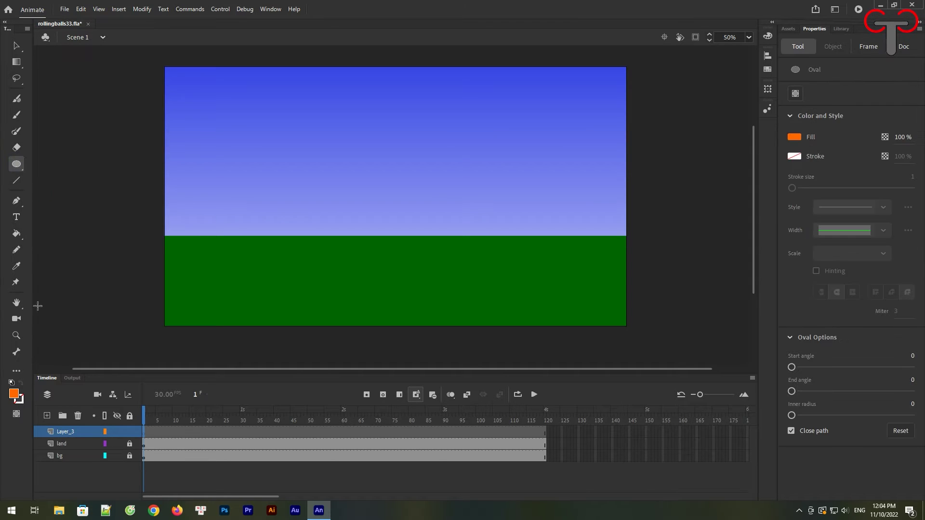
left_click(19, 399)
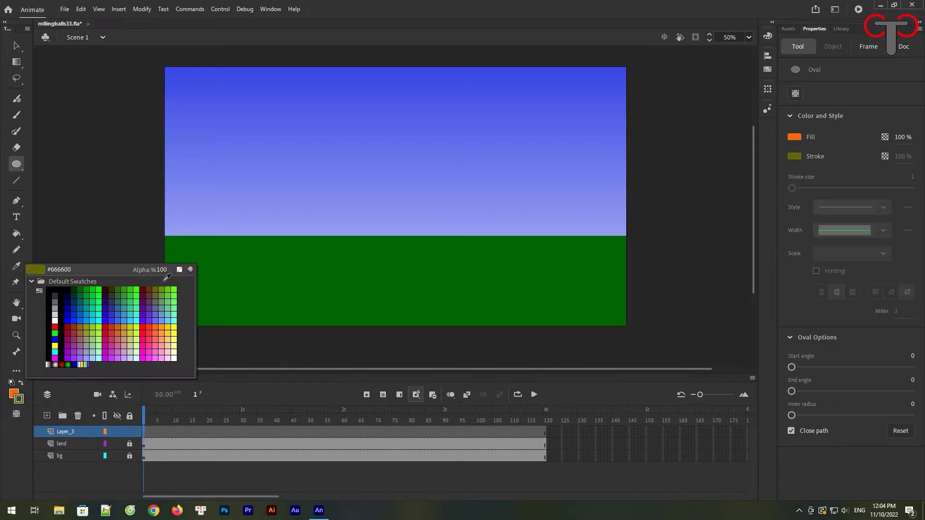
left_click(56, 288)
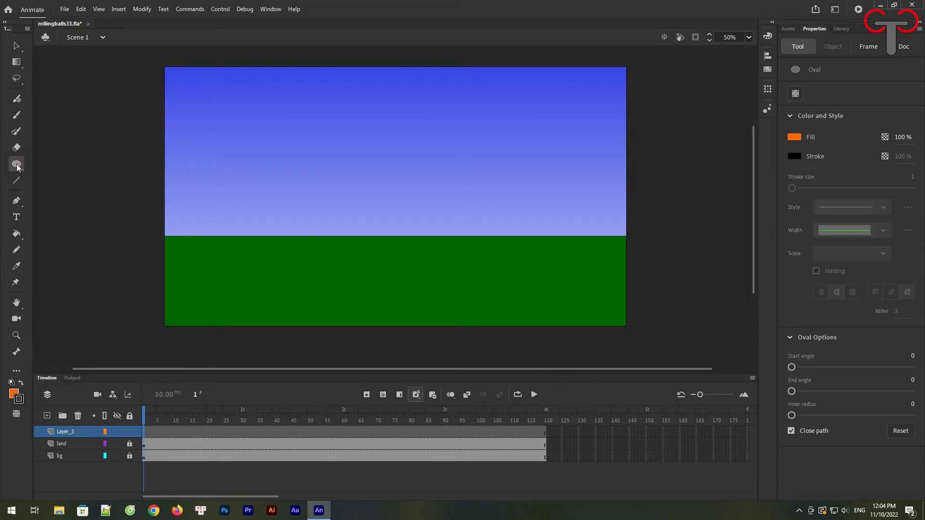
left_click_drag(310, 193, 386, 268)
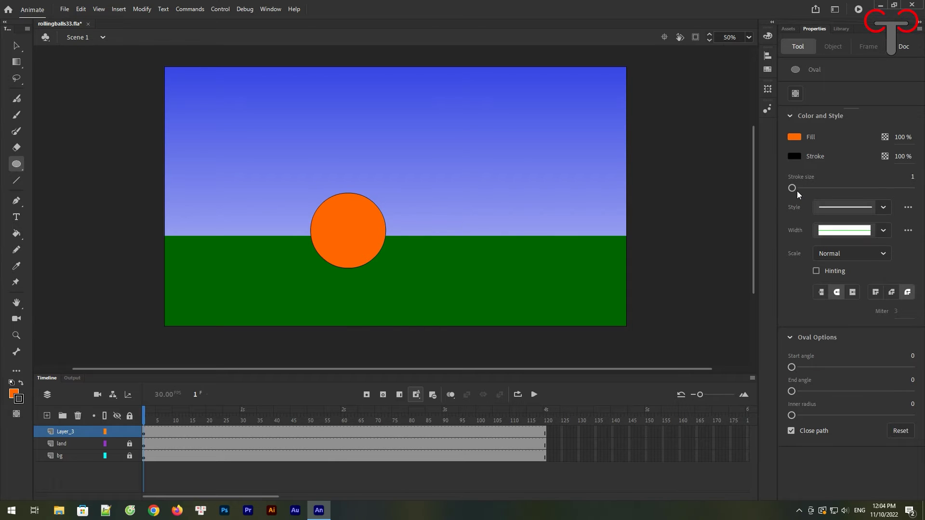
Set the Oval tool's stroke size to 5 and replace the thin-outlined circle with a newly drawn orange one at the horizon
left_click(911, 176)
type("5")
key("Return")
key("v")
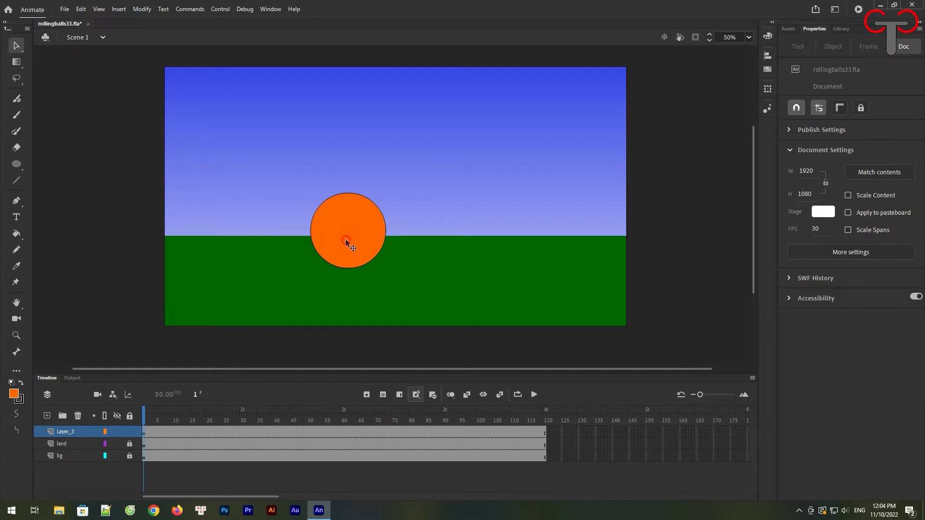
double_click(347, 244)
key("Delete")
left_click(16, 164)
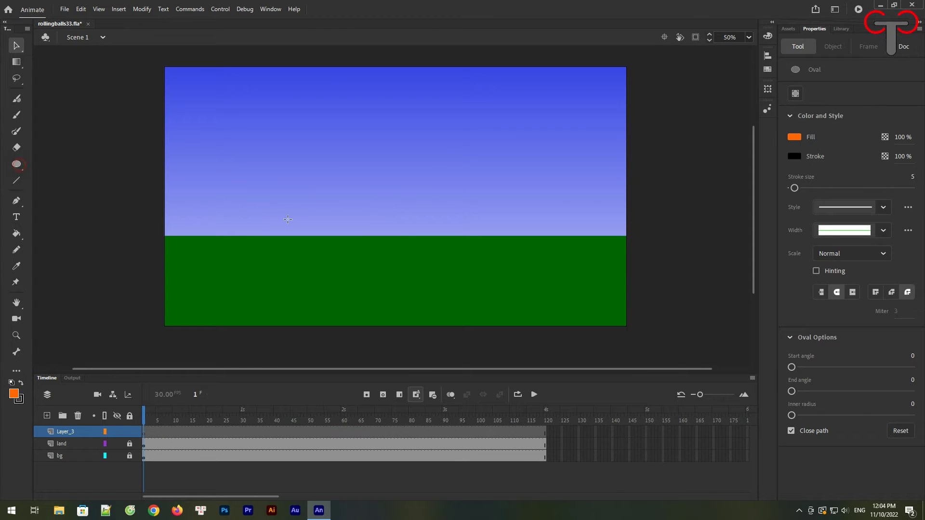
left_click_drag(341, 213, 399, 280)
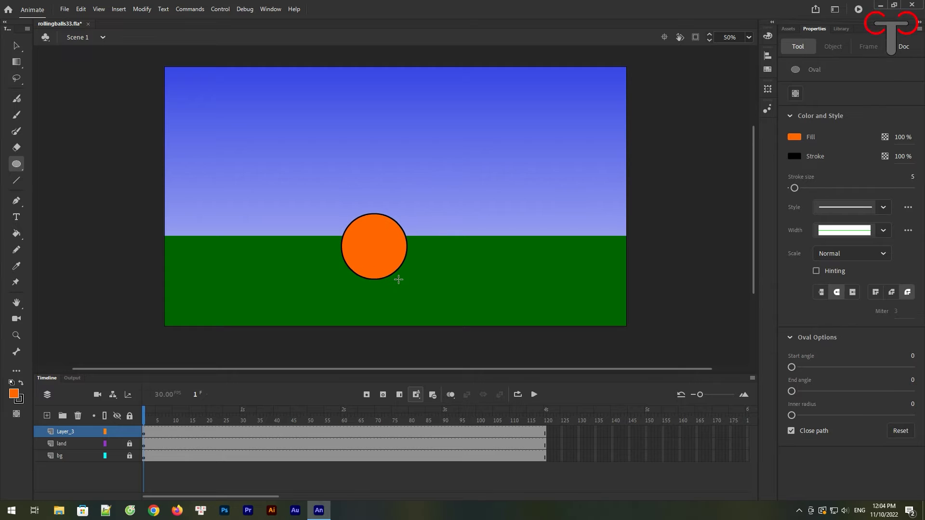
Move the orange circle up across the horizon and convert it to a Graphic symbol named ball
left_click(16, 45)
double_click(391, 262)
left_click_drag(390, 262, 387, 233)
right_click(389, 231)
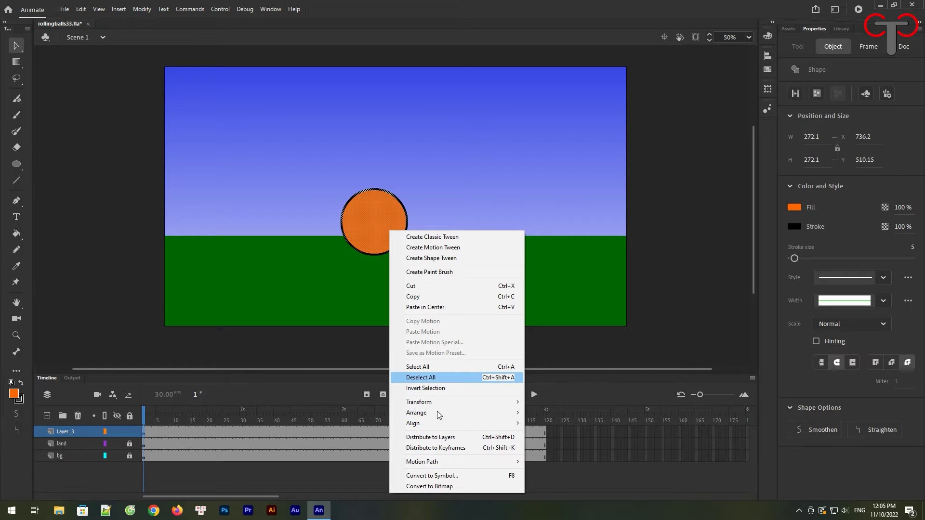
left_click(432, 475)
type("ball")
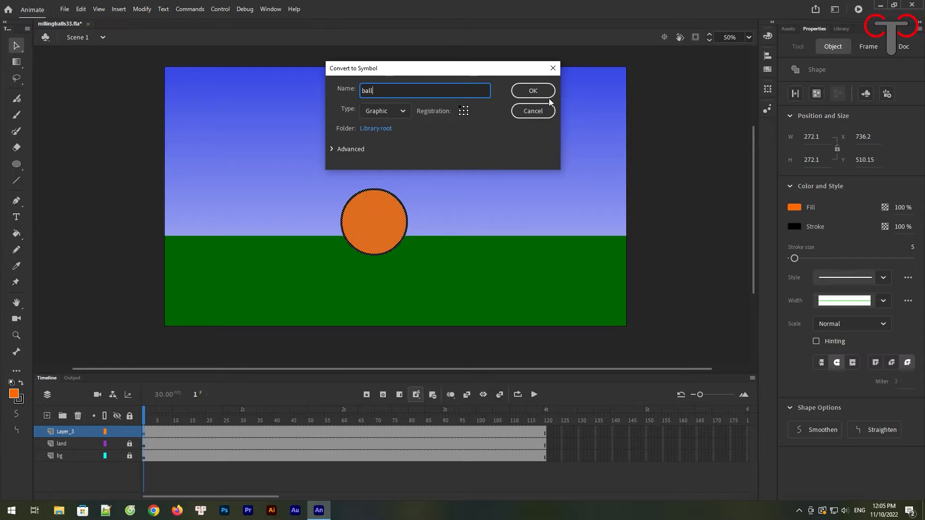
left_click(533, 90)
Inside the ball symbol, extend the circle's layer to frame 60 and add a new layer above it
double_click(393, 241)
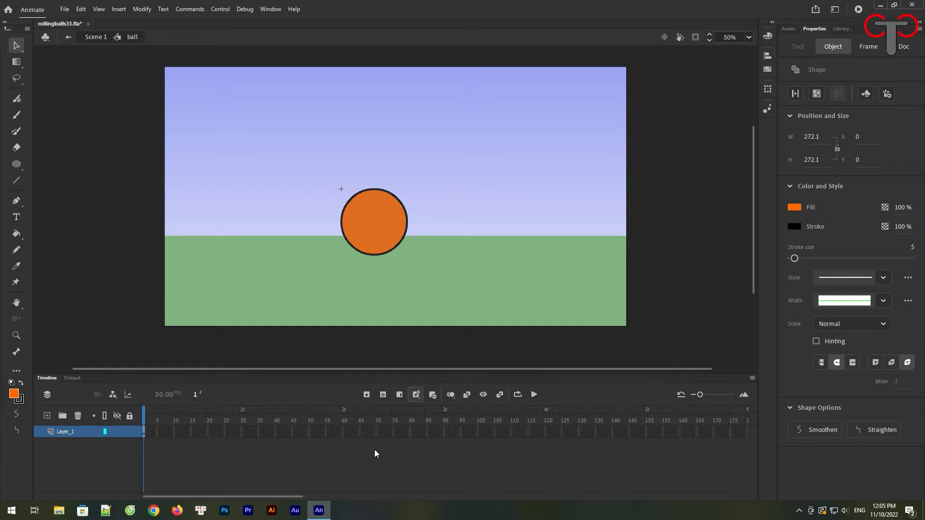
left_click(343, 432)
left_click(399, 396)
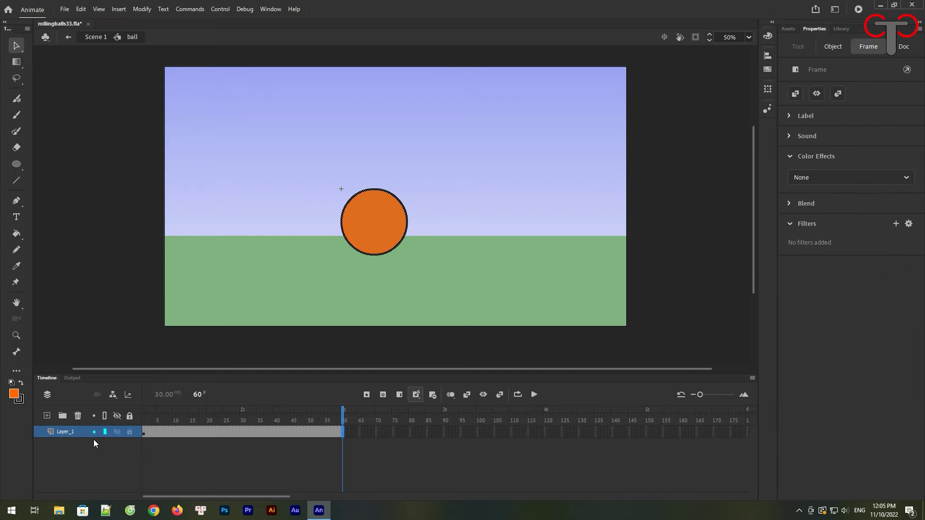
left_click(47, 416)
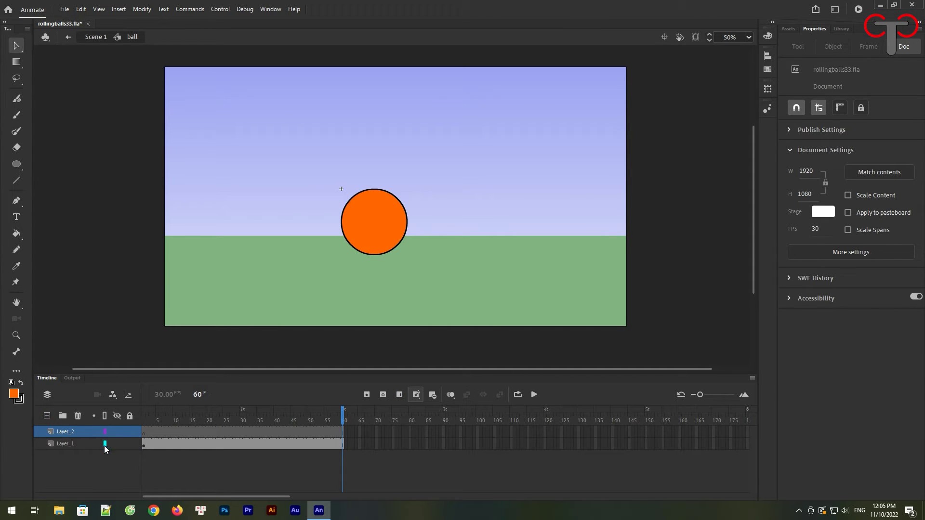
Draw a vertical black line about 340 px tall in frame 1 of Layer_2 and centre it horizontally on the ball
left_click(144, 437)
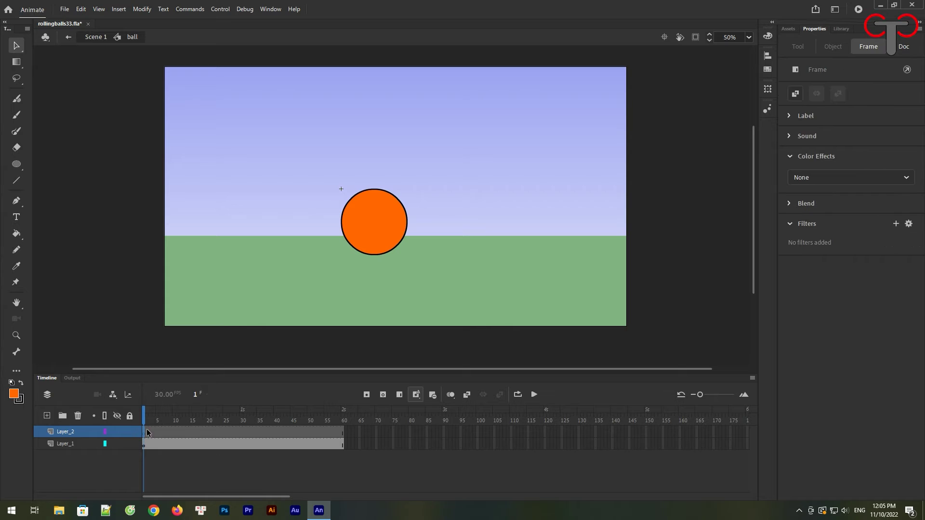
left_click(17, 180)
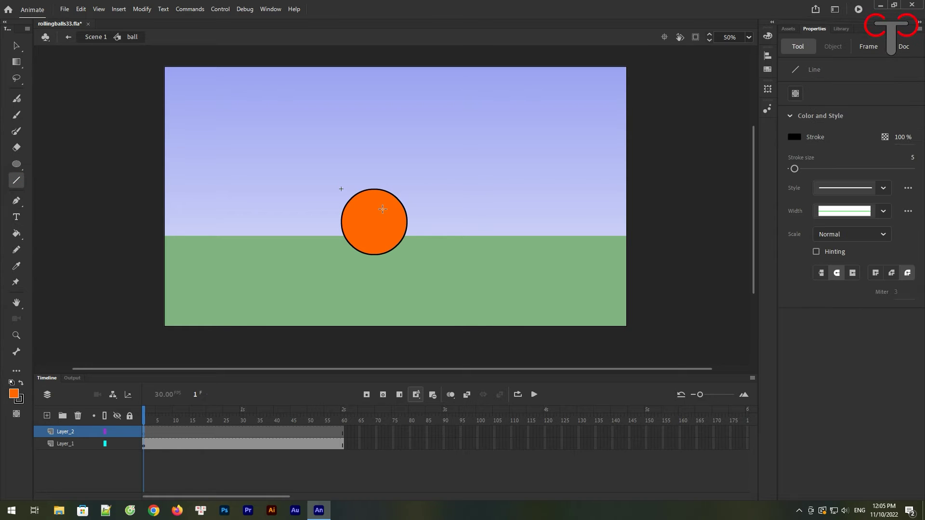
left_click_drag(374, 183, 373, 262)
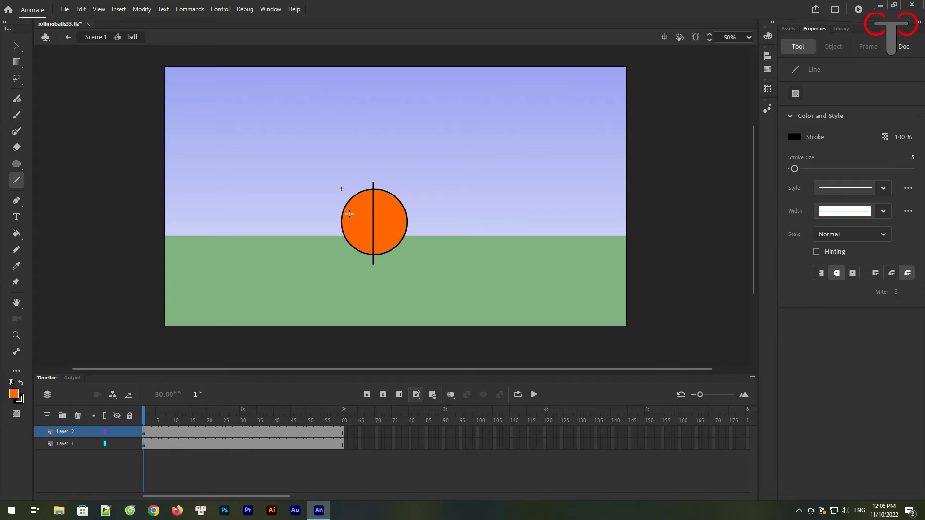
left_click(15, 336)
left_click(388, 250)
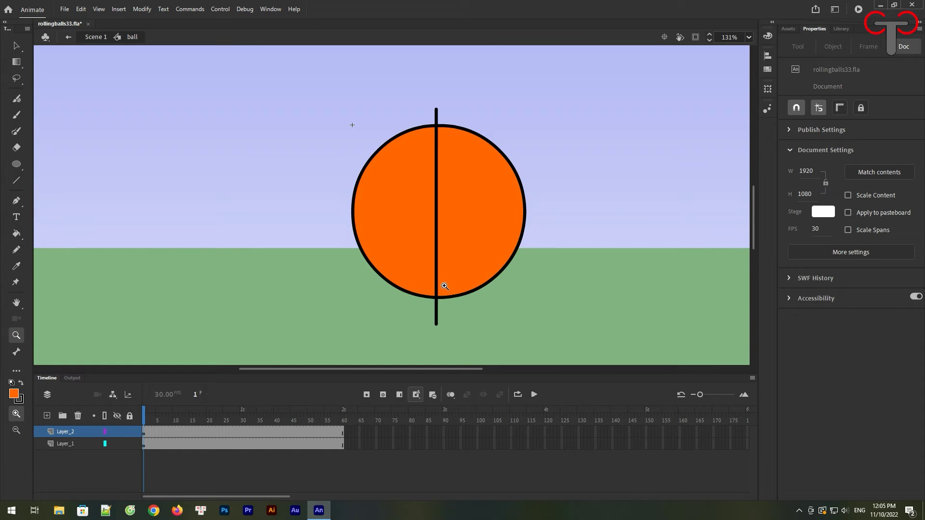
scroll(471, 262, "right", 3)
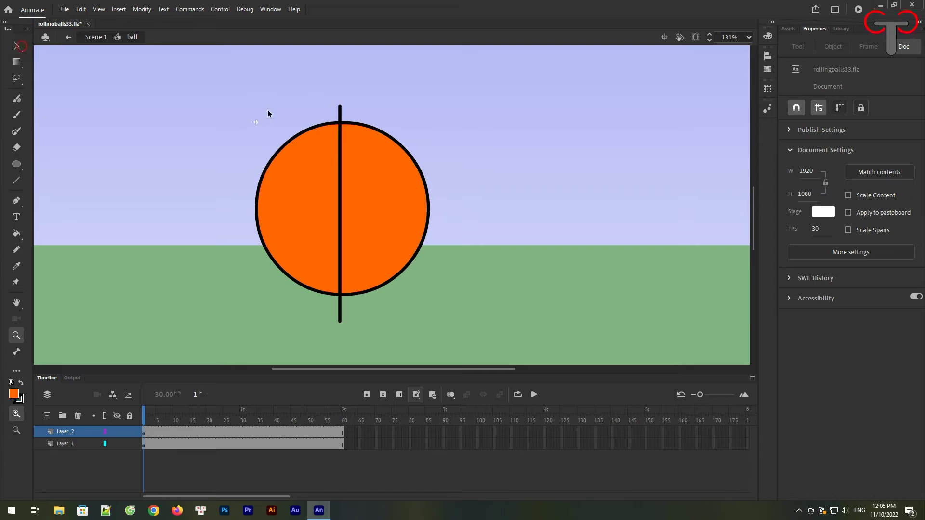
key("v")
left_click(341, 113)
left_click_drag(340, 113, 344, 114)
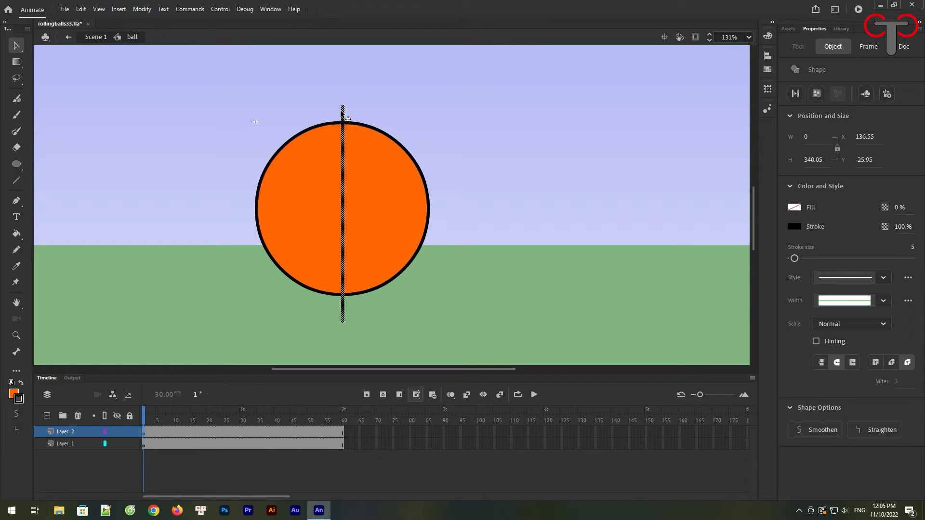
Lock Layer_1 and make a copy of the vertical line bent into an arc about 69 px wide, left of the ball
left_click(128, 442)
left_click(150, 436)
left_click(409, 100)
left_click(343, 218)
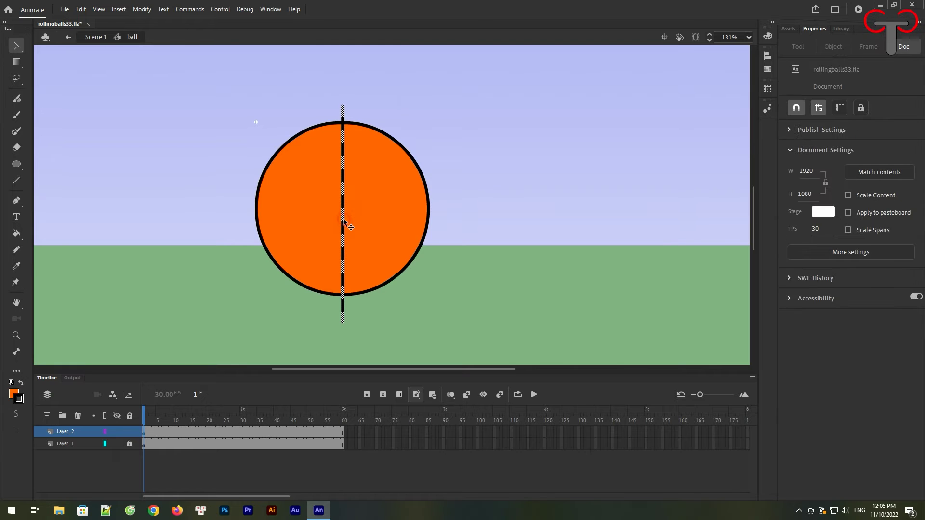
left_click_drag(344, 221, 213, 216)
left_click(259, 217)
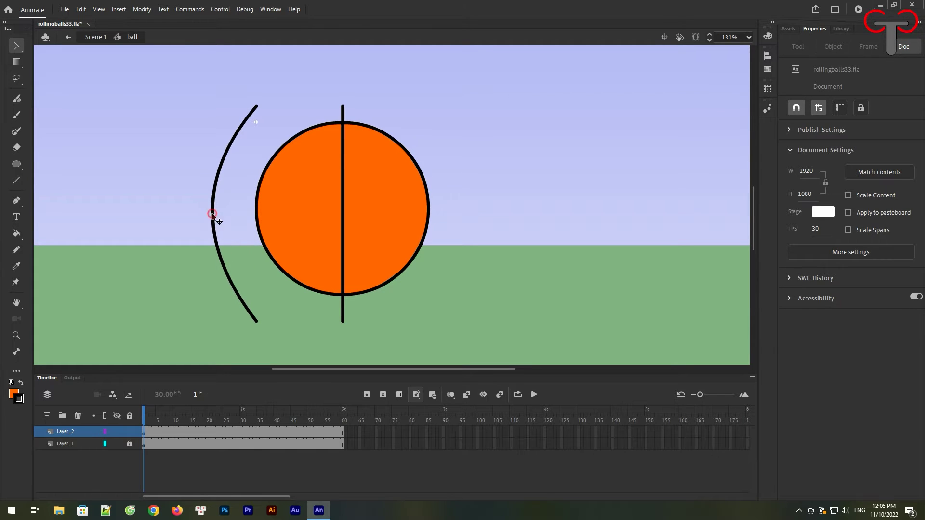
Nudge the arc right to X -16.85, just outside the ball's left edge
left_click(213, 217)
key("Right")
key("Right")
key("Right")
key("Right")
key("Right")
key("Right")
key("Right")
key("Right")
key("Right")
key("Right")
key("Right")
key("Right")
key("Right")
key("Right")
key("Right")
key("Right")
key("Right")
key("Right")
key("Right")
key("Right")
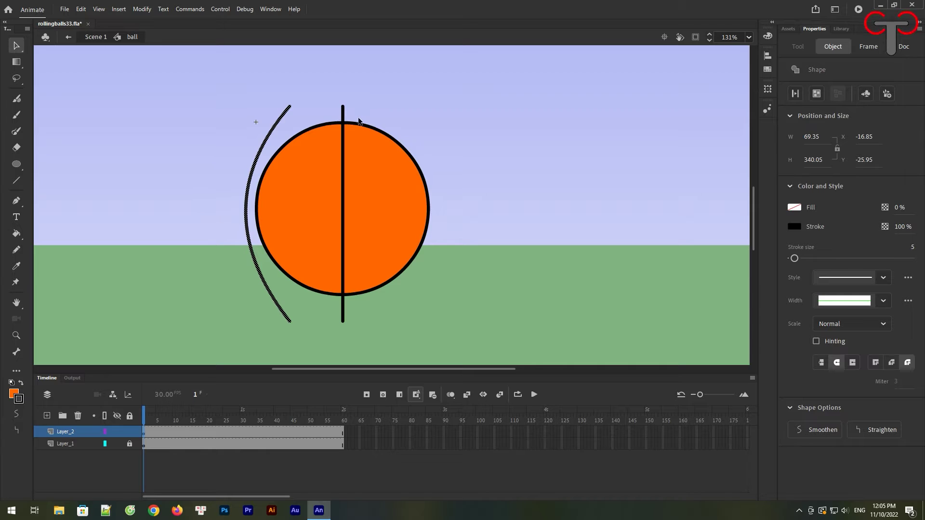
Nudge the arc and the straight line together up to Y -31.95, centring them vertically on the ball
left_click(343, 112, "shift")
key("Up")
key("Up")
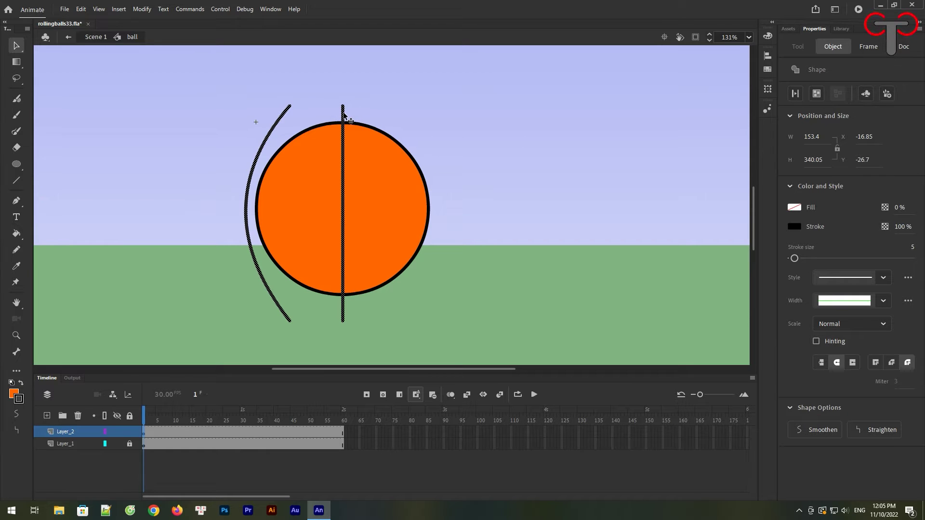
key("Down")
key("Up")
key("Up")
key("Up")
key("Up")
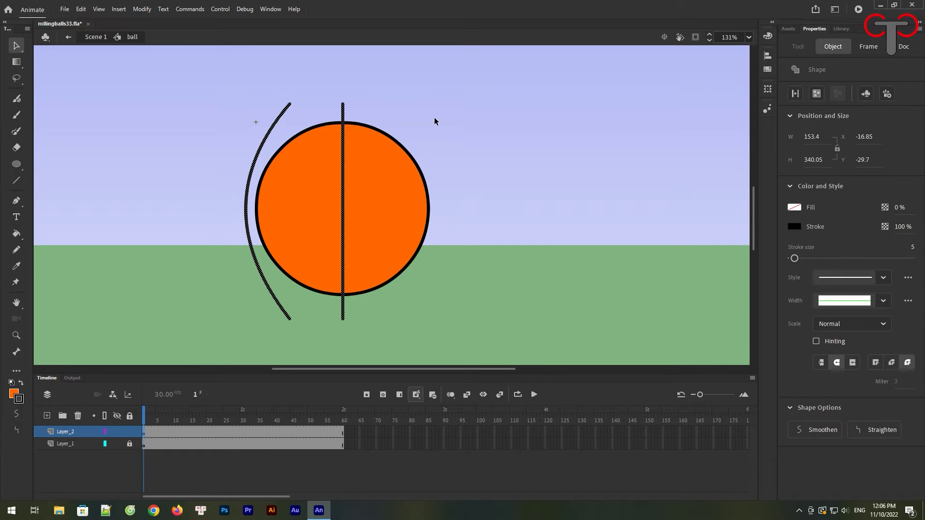
key("Up")
key("Up")
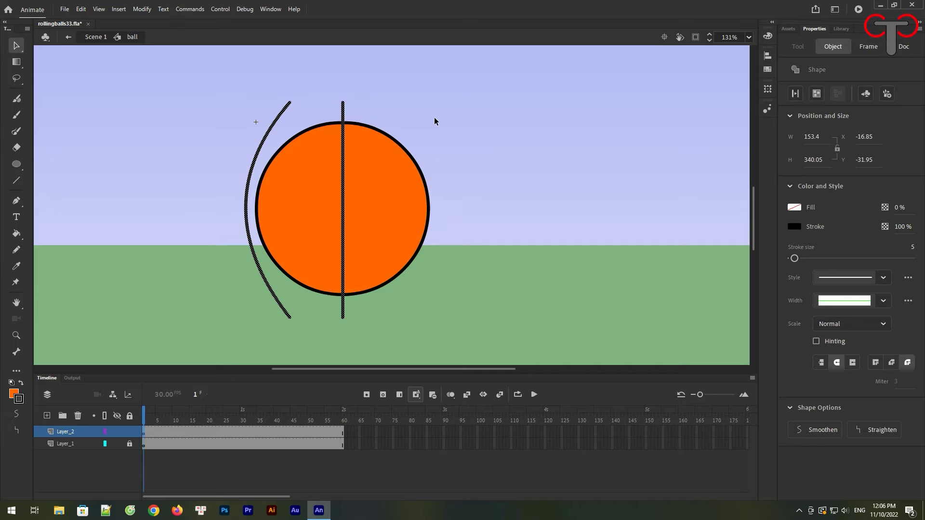
left_click(435, 118)
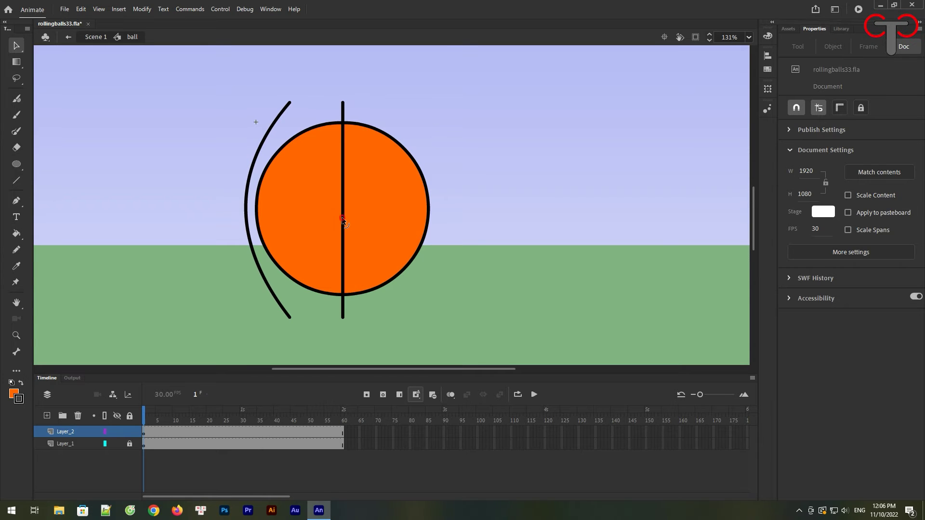
Cut the straight line from frame 1 and paste it in place into a blank keyframe at frame 30 of Layer_2
right_click(342, 220)
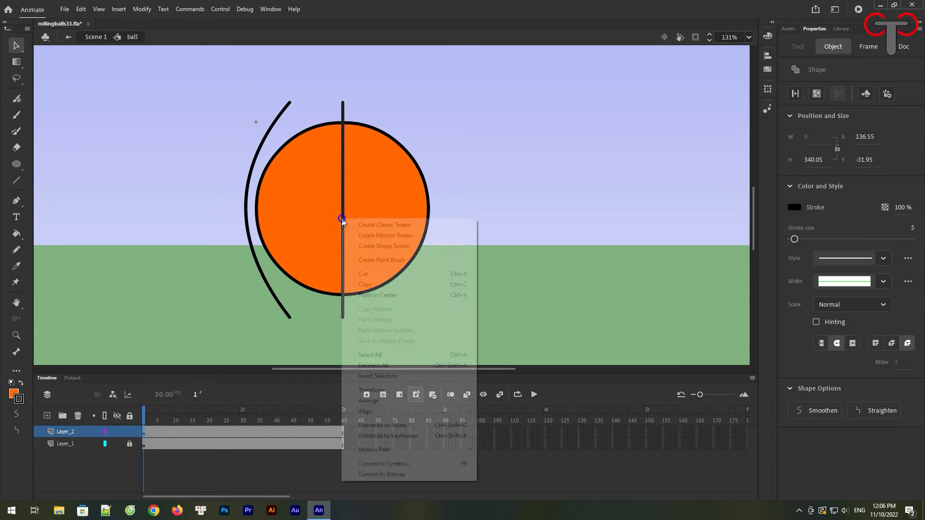
left_click(372, 274)
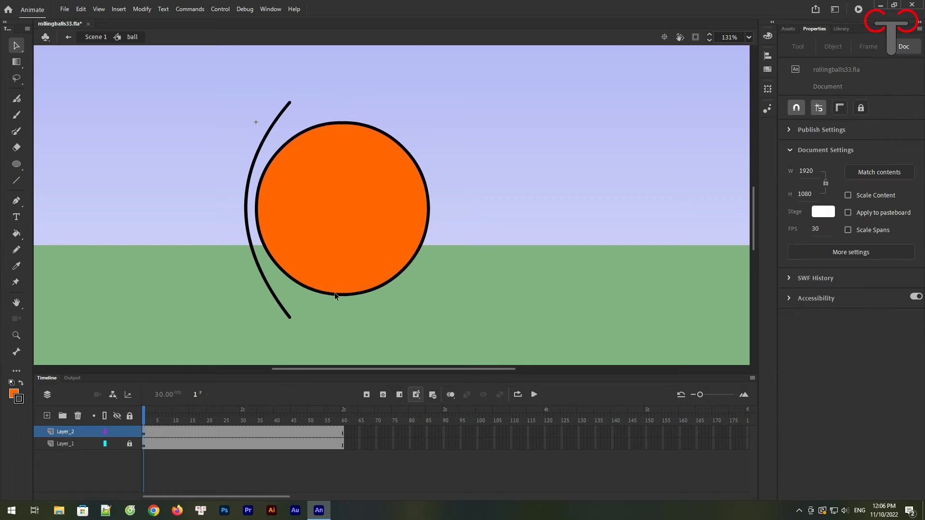
left_click(241, 430)
left_click(245, 434)
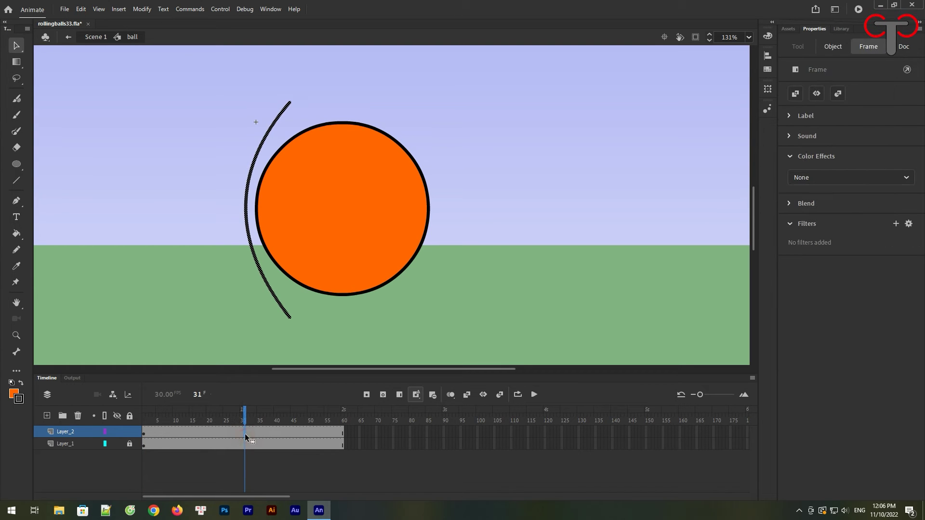
left_click(379, 397)
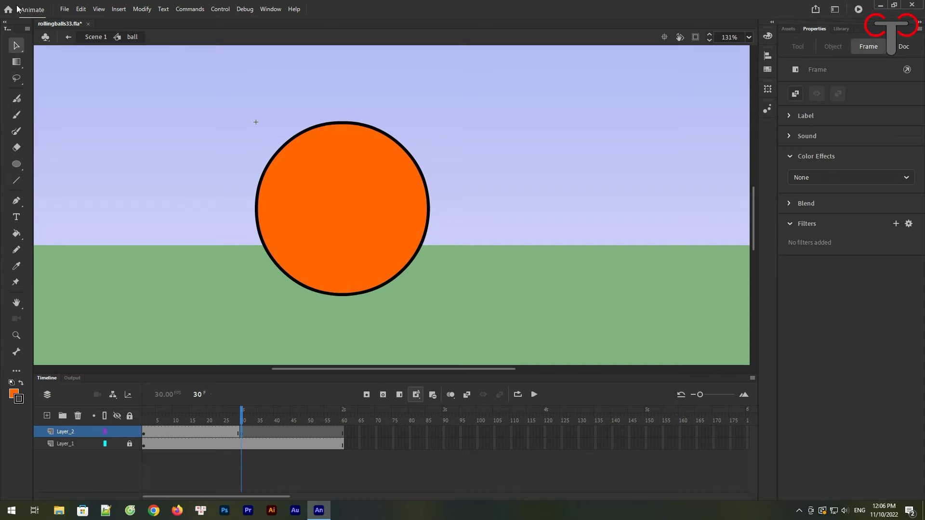
left_click(81, 10)
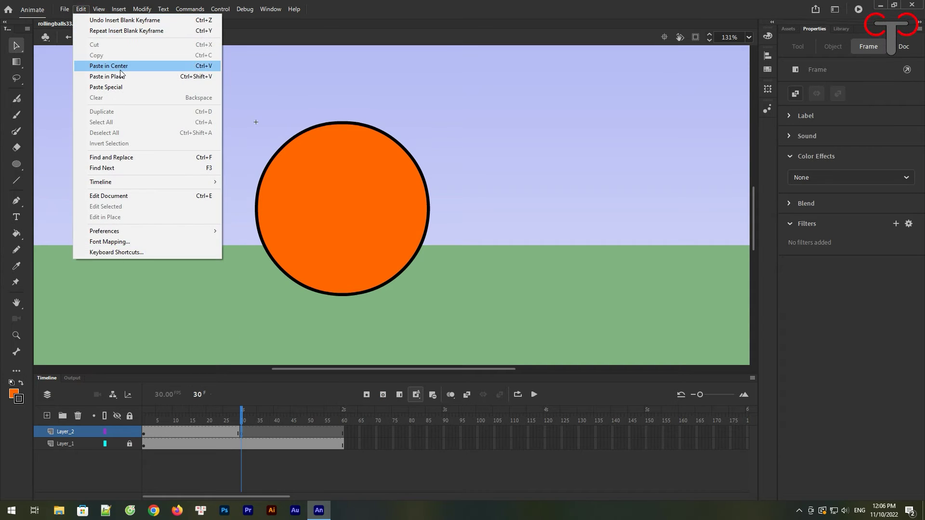
left_click(106, 76)
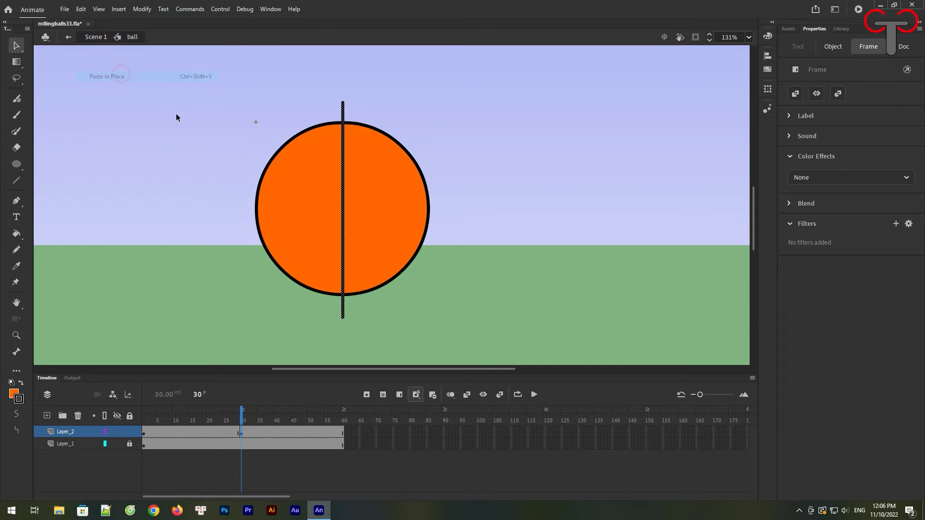
Copy the arc keyframe from frame 1 to frame 60 of Layer_2 and shift the copied arc to the ball's right side
left_click(144, 438)
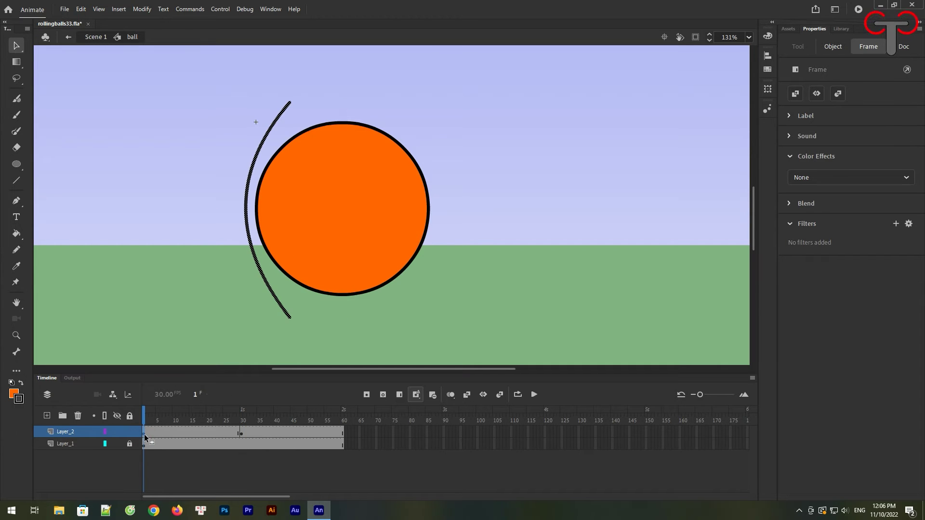
left_click_drag(142, 434, 342, 431)
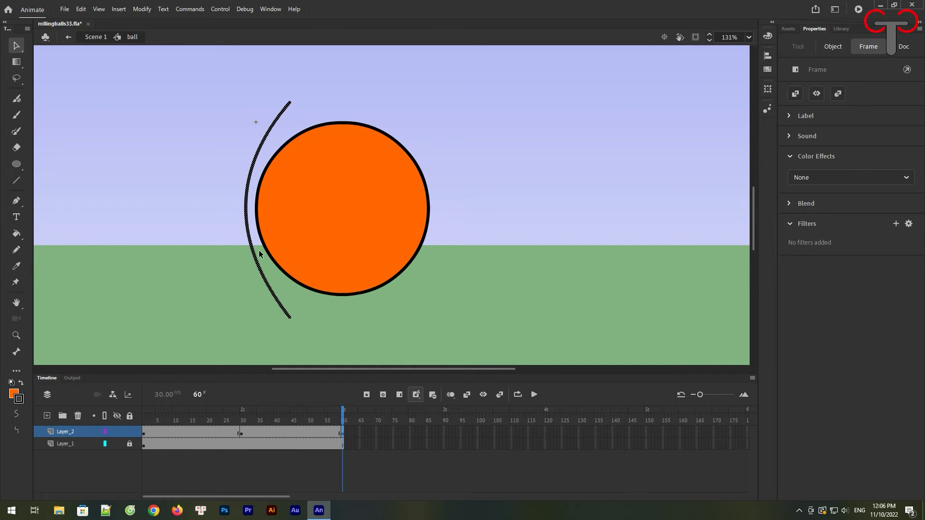
key("shift+Right")
key("shift+Right")
key("shift+Right")
key("shift+Right")
key("shift+Right")
key("shift+Right")
key("shift+Right")
key("shift+Right")
key("shift+Right")
key("shift+Right")
key("shift+Right")
key("shift+Right")
key("shift+Right")
key("shift+Right")
key("shift+Right")
key("shift+Right")
key("shift+Right")
key("shift+Right")
key("shift+Right")
key("shift+Right")
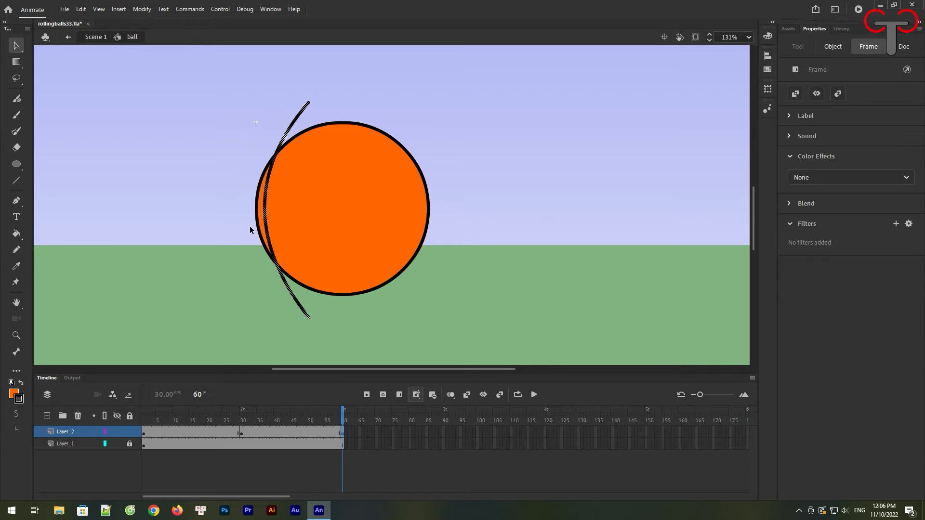
Flip the frame 60 arc horizontally and nudge it right to mirror the frame 1 arc's distance from the ball
left_click(143, 9)
mouse_move(170, 140)
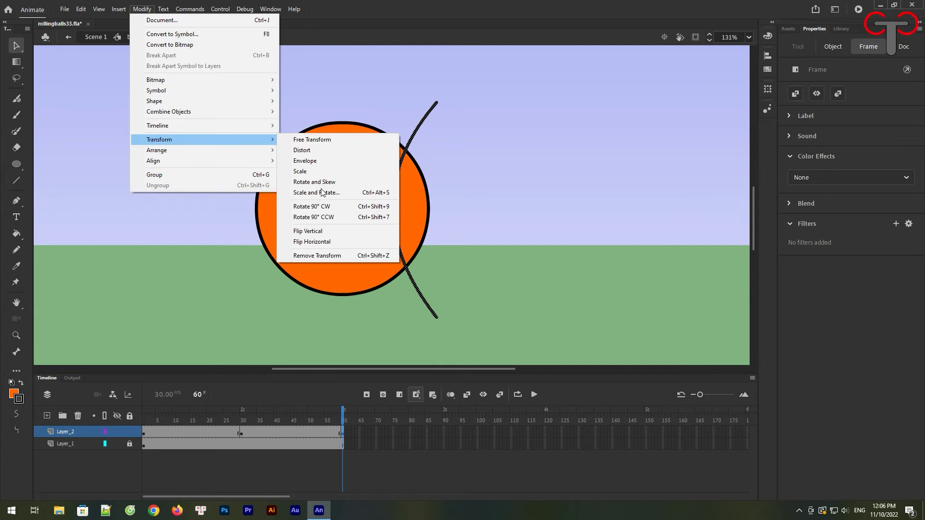
left_click(323, 242)
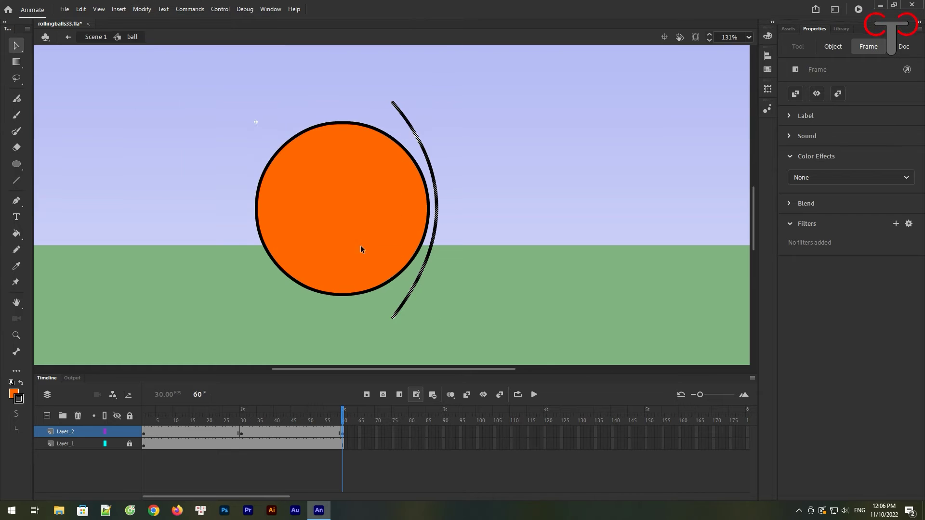
left_click(144, 434)
left_click(343, 434)
key("Right")
key("Right")
key("Right")
key("Right")
Create shape tweens between the keyframes at 1, 30 and 60 on Layer_2 and preview the moving line
left_click_drag(255, 433, 189, 433)
right_click(195, 432)
left_click(246, 172)
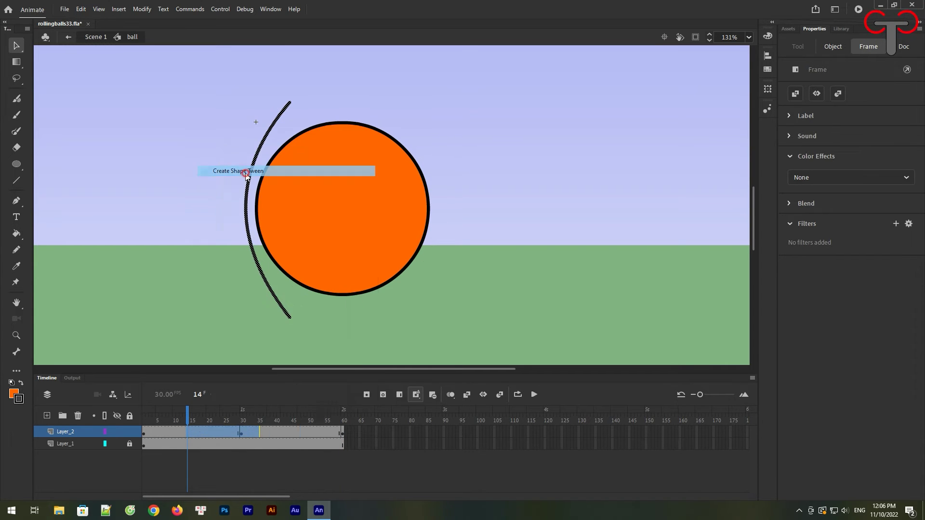
left_click_drag(192, 414, 249, 423)
key("Return")
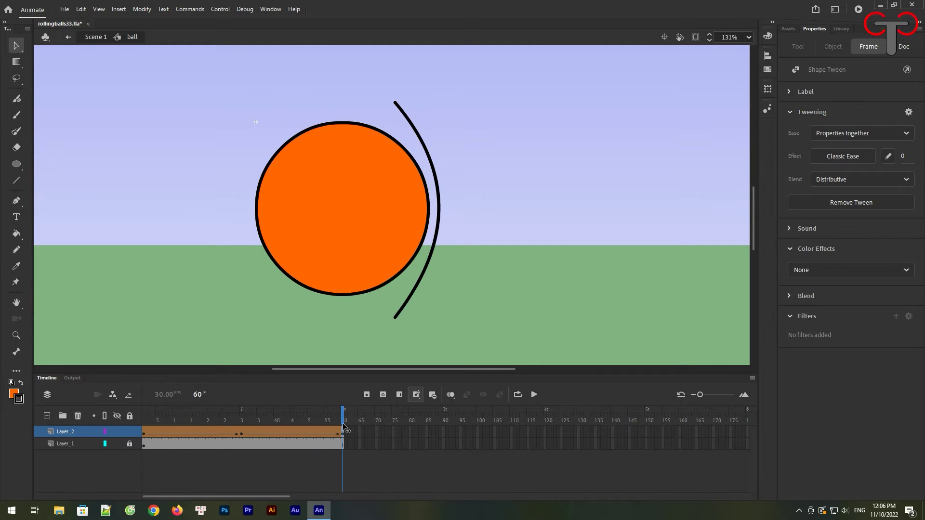
Convert Layer_2 to a Graphic symbol with the name Symbol 1 and scrub the timeline to check it
right_click(75, 432)
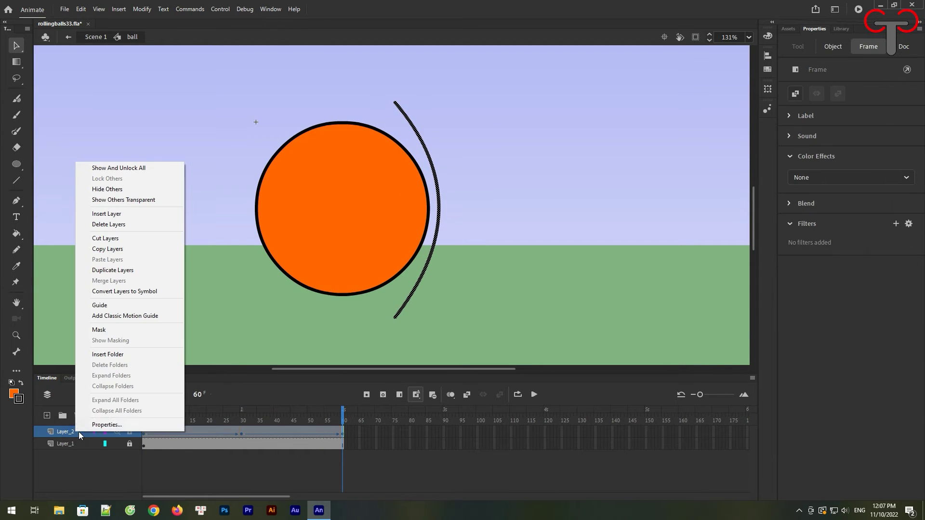
left_click(152, 291)
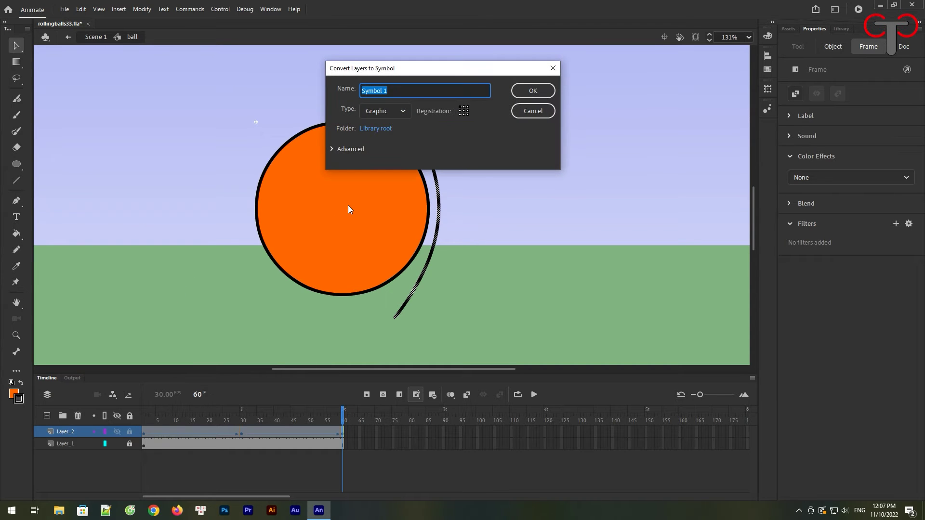
left_click(533, 91)
key("comma")
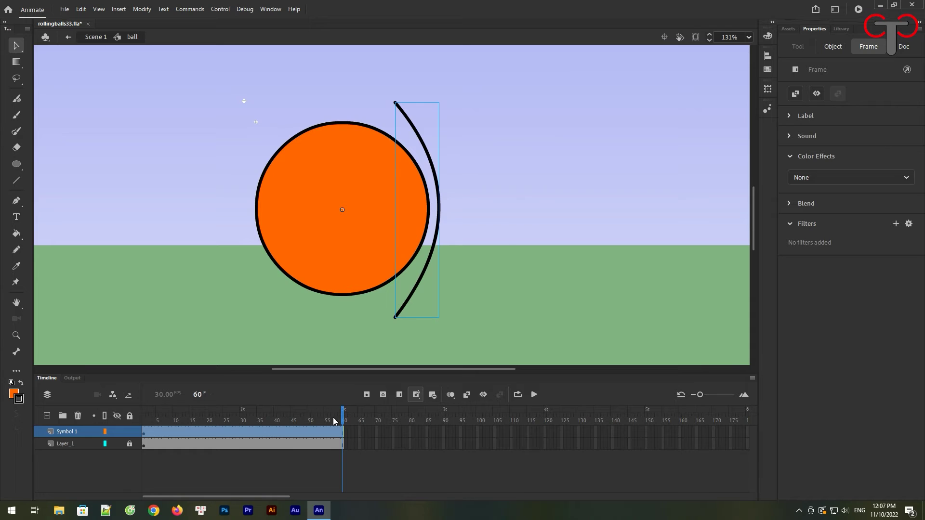
left_click_drag(291, 423, 343, 431)
left_click(204, 454)
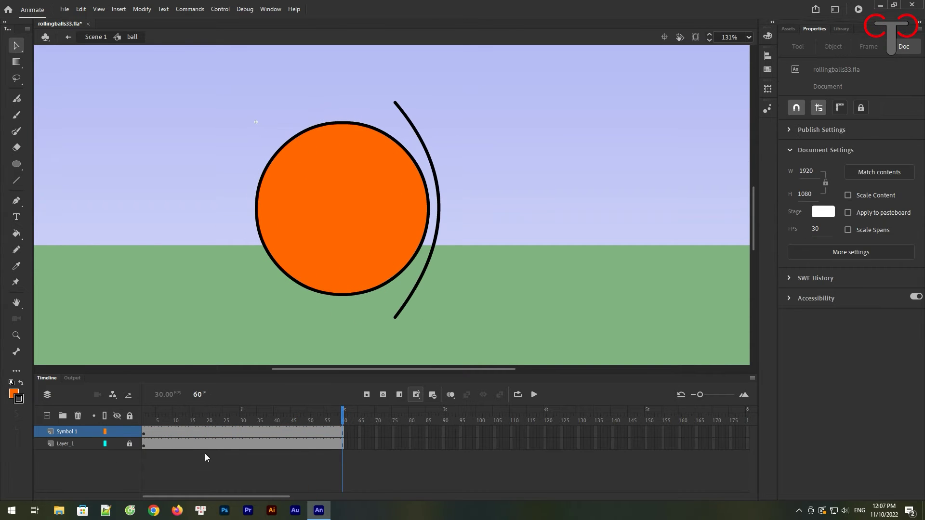
Duplicate the Symbol 1 layer and set the copied stripe's first looping frame to 10 at frame 1
right_click(79, 434)
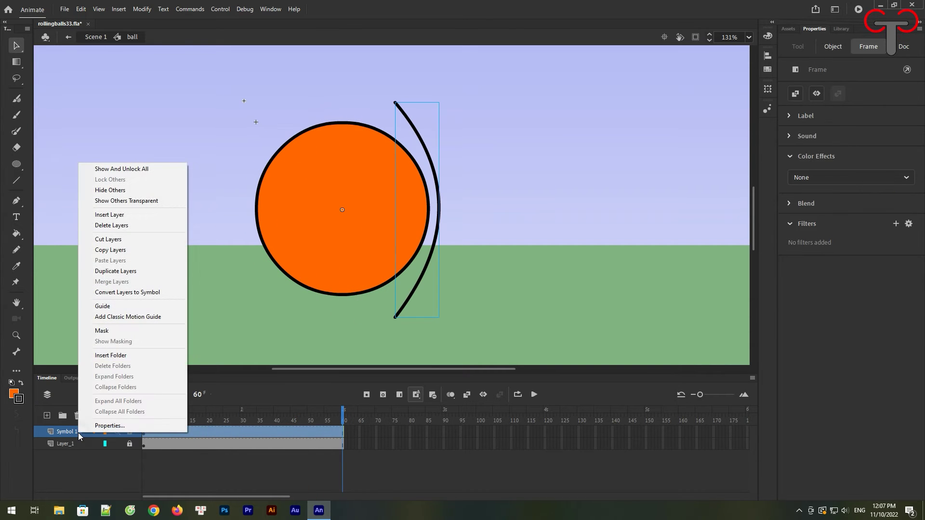
left_click(120, 273)
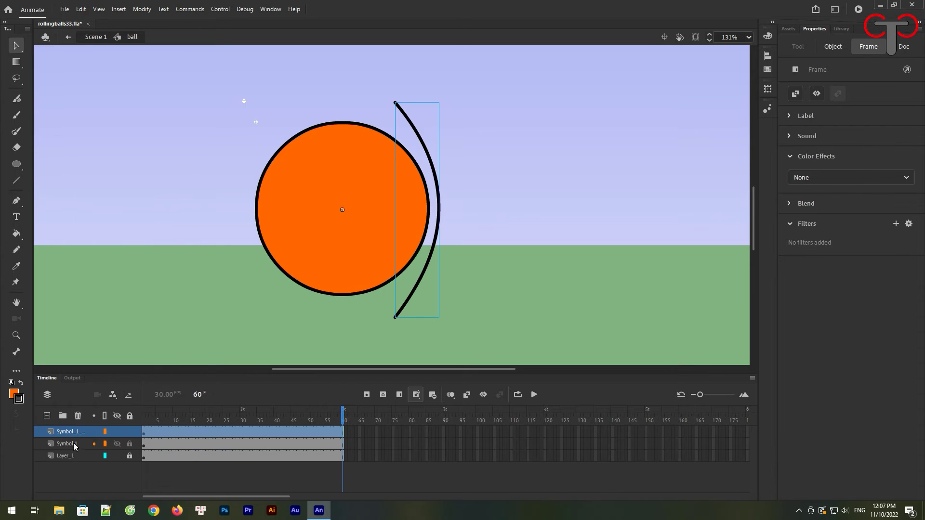
left_click(144, 436)
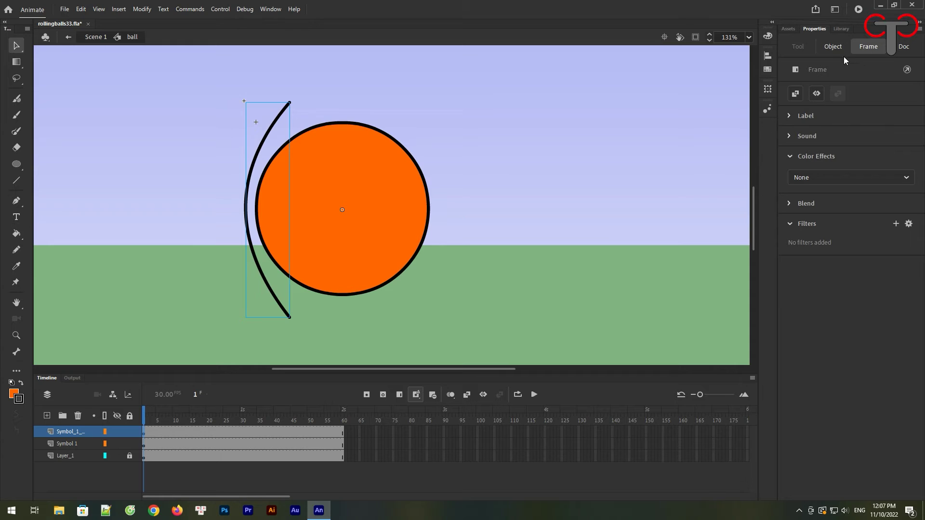
left_click(833, 47)
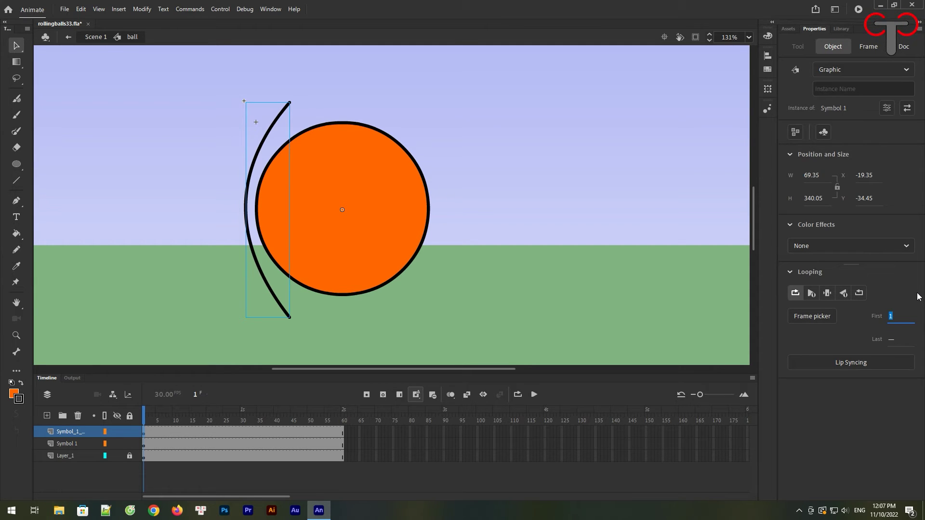
type("0")
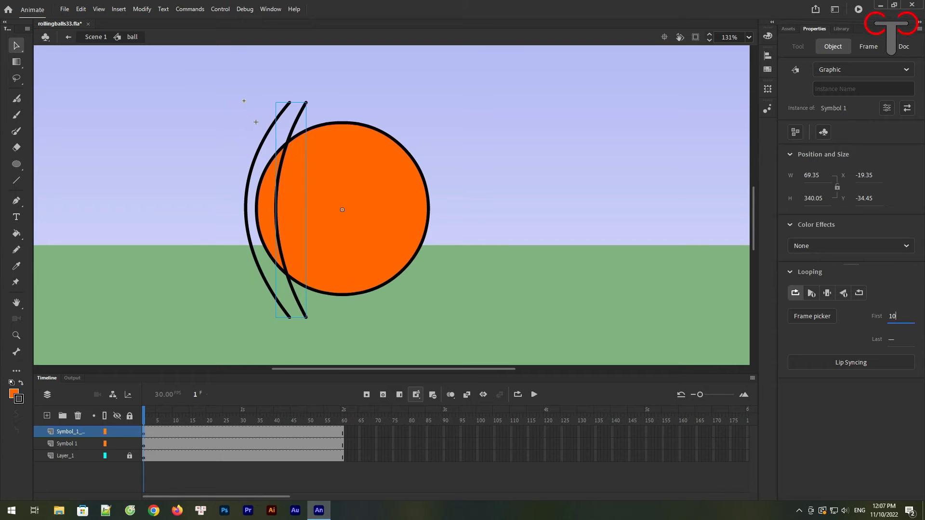
key("Return")
Duplicate the topmost stripe layer and set the new copy's first looping frame to 20
right_click(64, 436)
left_click(124, 283)
left_click(146, 434)
left_click(833, 46)
left_click(892, 316)
type("20")
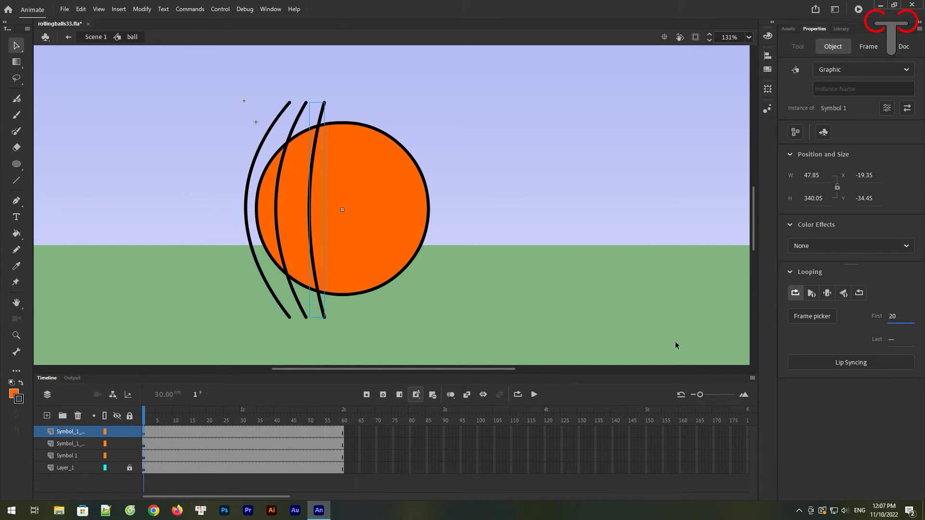
Duplicate the topmost stripe layer again and set the new copy's first looping frame to 30
right_click(63, 432)
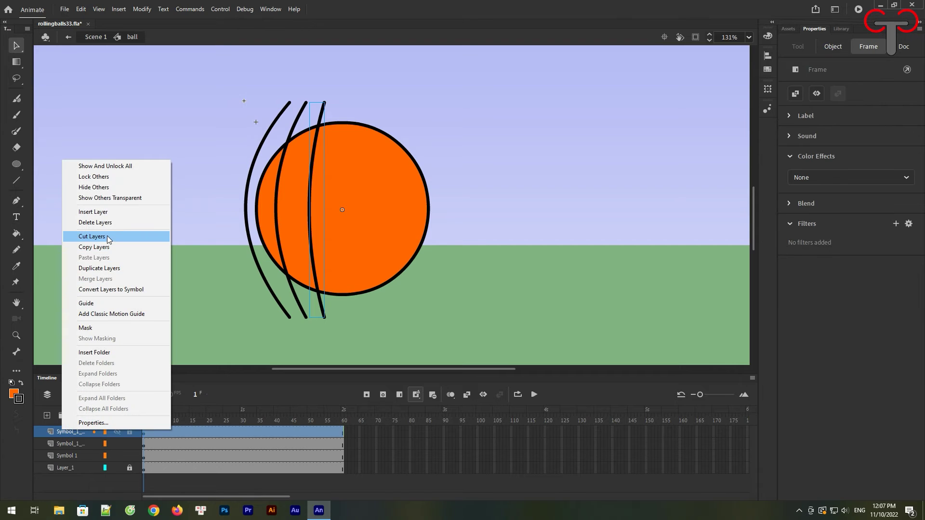
left_click(106, 269)
left_click(588, 284)
left_click(833, 46)
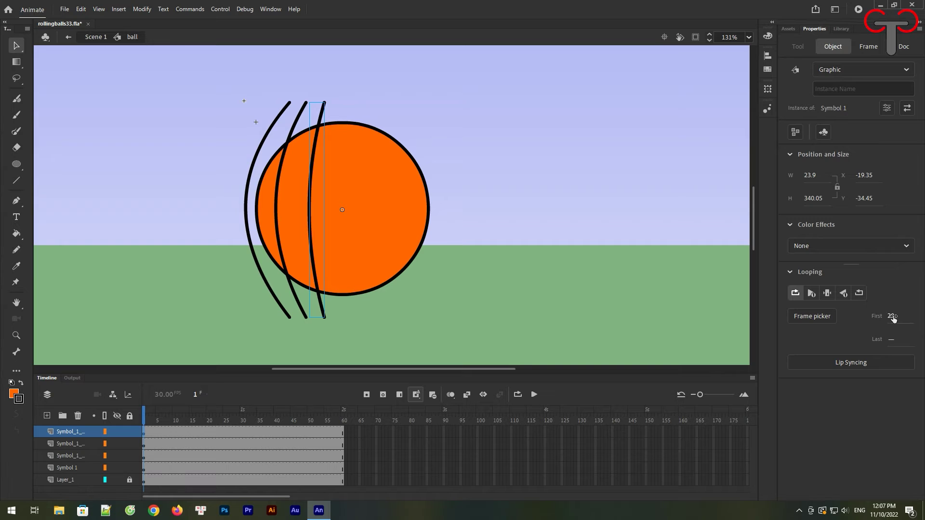
type("30")
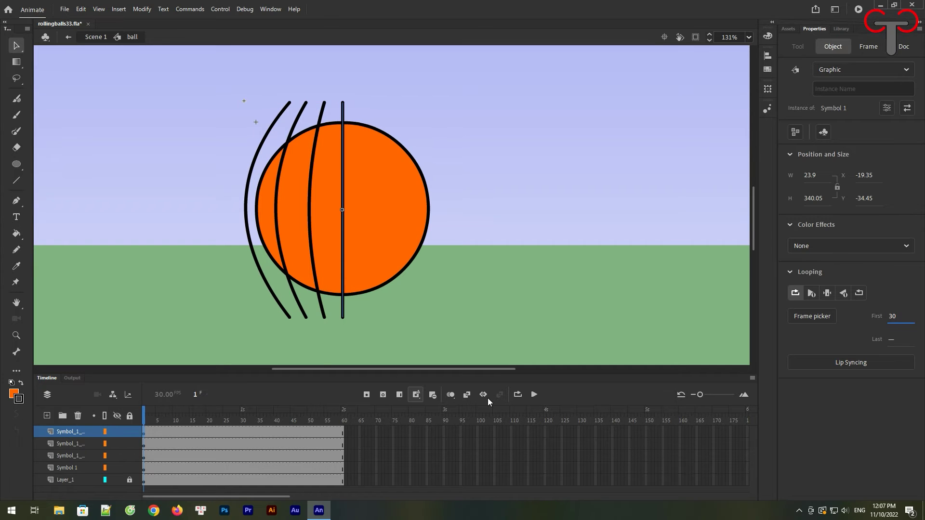
Make another copy of the topmost stripe layer with its first looping frame set to 40
right_click(66, 433)
left_click(155, 275)
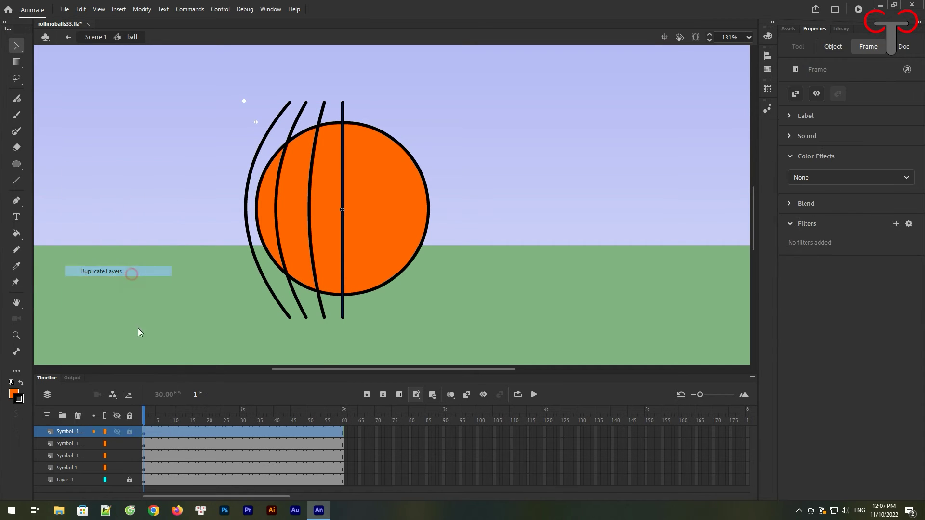
left_click(833, 46)
left_click(892, 315)
type("40")
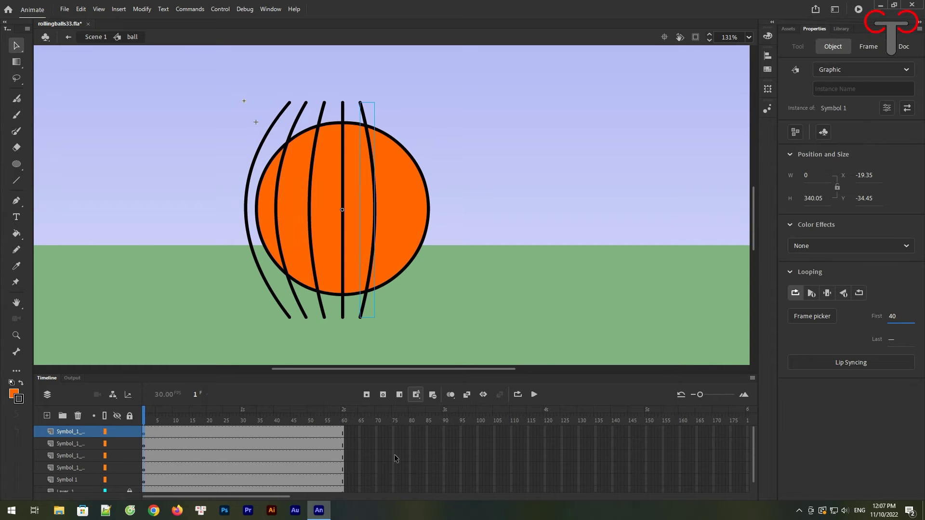
Add one more copy of the topmost stripe layer with its first looping frame set to 50
right_click(74, 434)
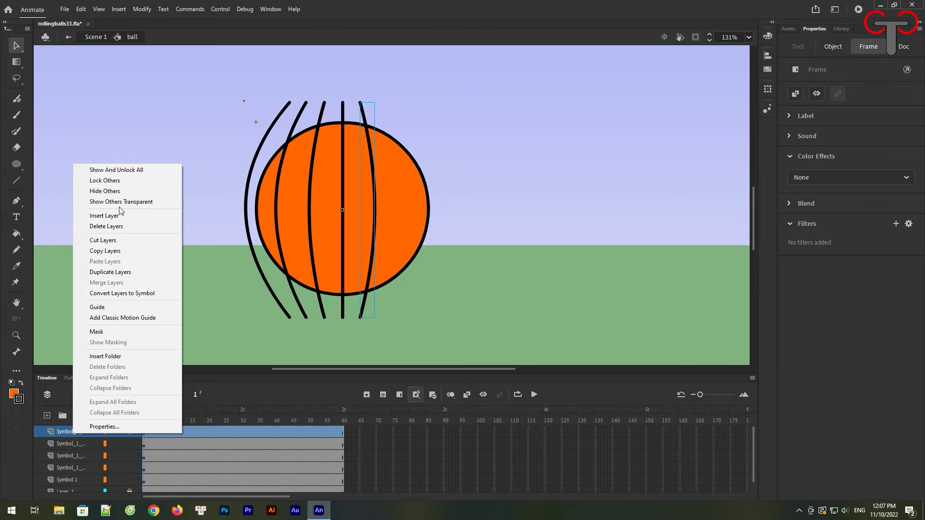
left_click(116, 273)
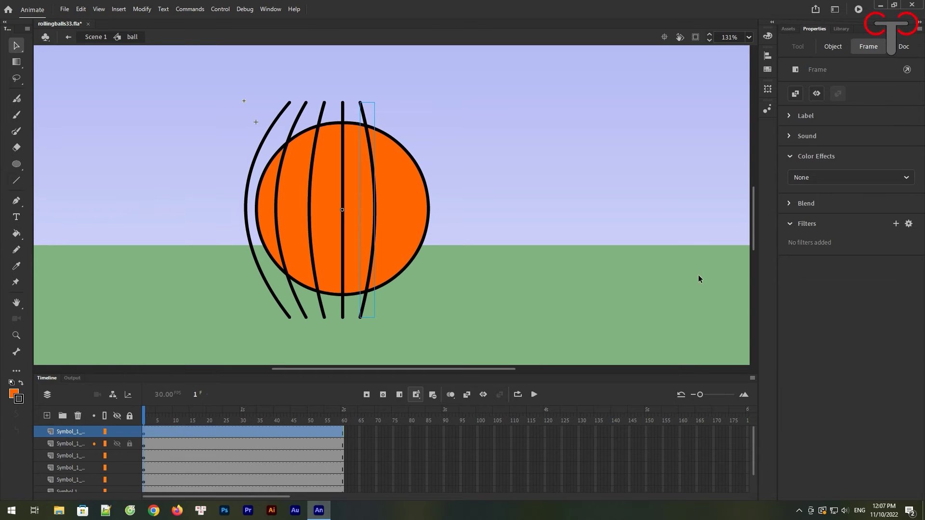
left_click(833, 47)
left_click_drag(890, 317, 871, 318)
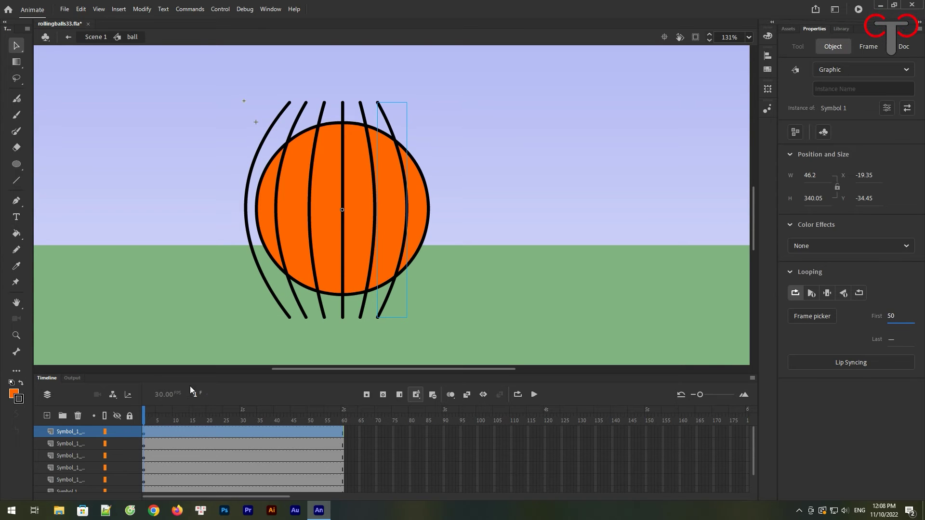
Merge all six stripe layers, from Symbol 1 up to the topmost copy, into one layer
left_click_drag(195, 373, 195, 315)
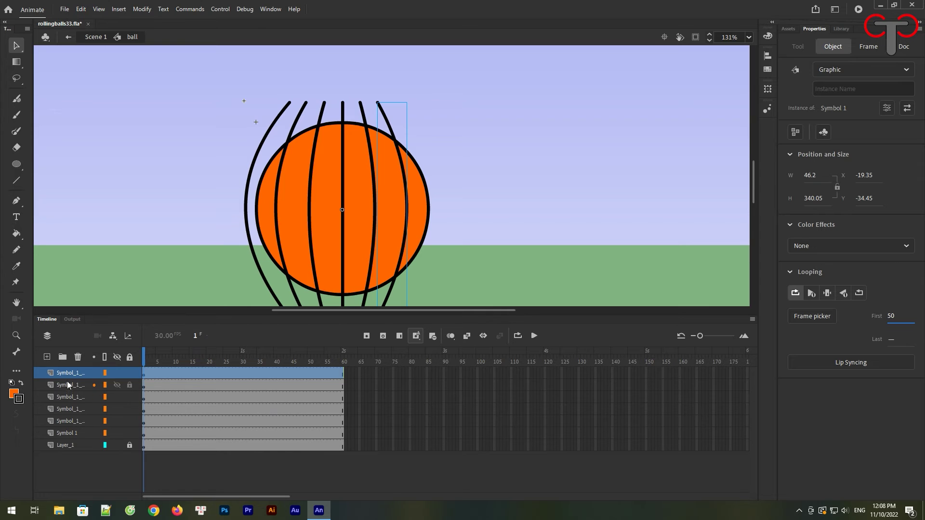
left_click(73, 433, "shift")
right_click(71, 408)
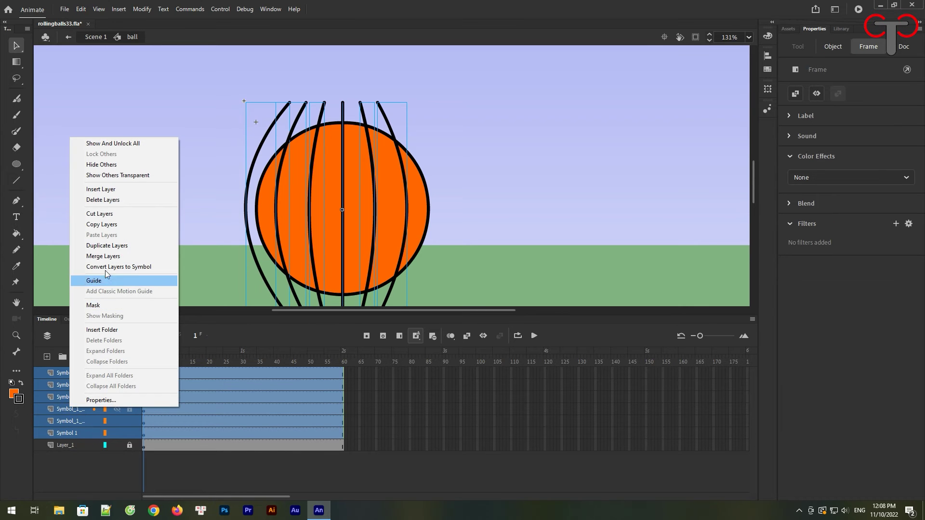
left_click(114, 256)
mouse_move(145, 364)
left_mouse_down()
mouse_move(273, 366)
mouse_move(144, 363)
left_mouse_up()
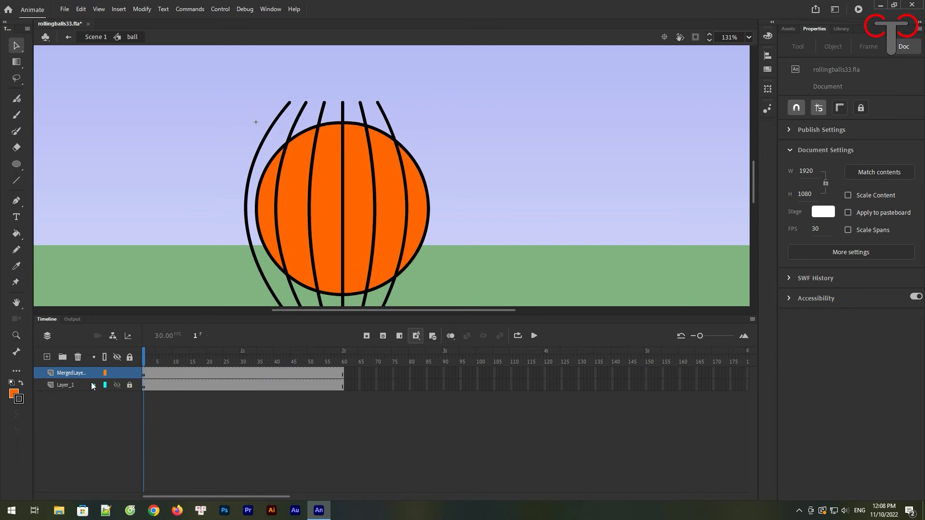
Duplicate Layer_1 and move the copied ball layer above the merged stripes layer
left_click(66, 386)
right_click(66, 391)
left_click(97, 236)
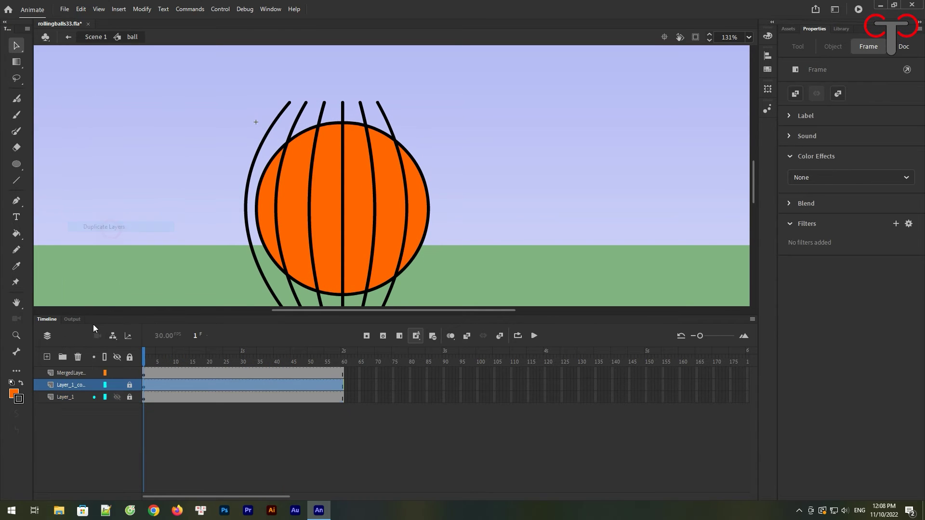
left_click_drag(81, 387, 83, 369)
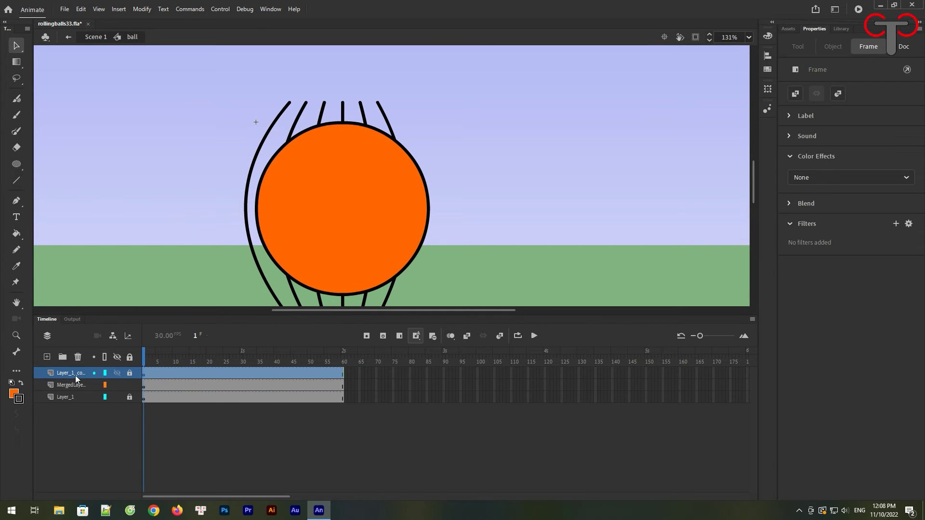
Turn the copied ball layer into a mask for the merged stripes and play the ball animation
right_click(75, 379)
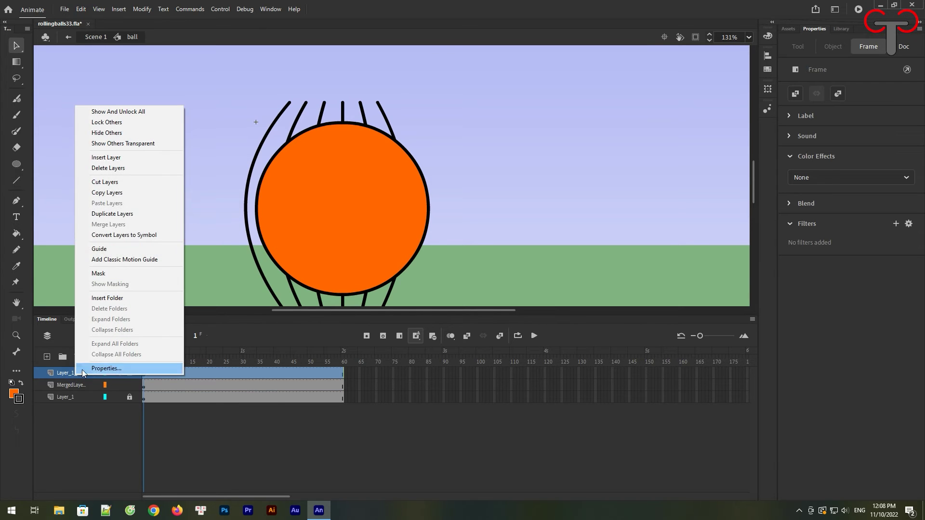
left_click(99, 274)
left_click(413, 321)
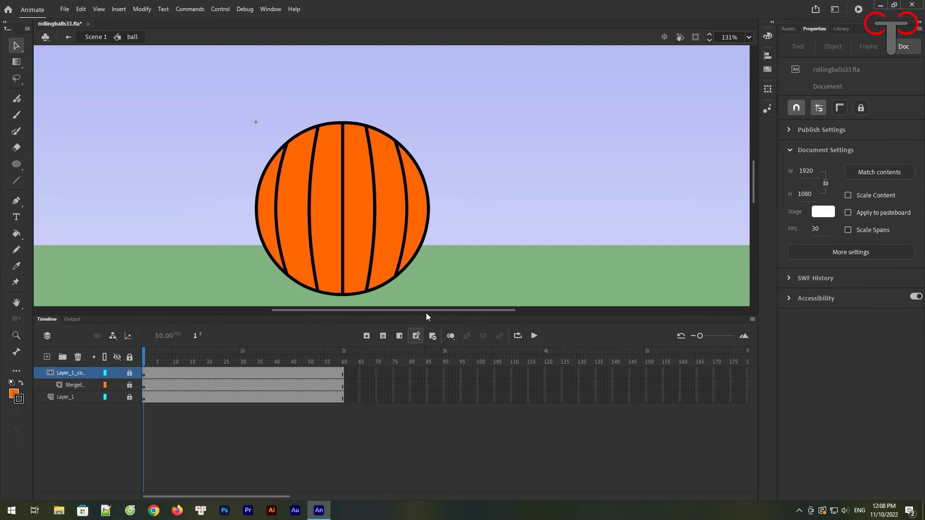
left_click(532, 337)
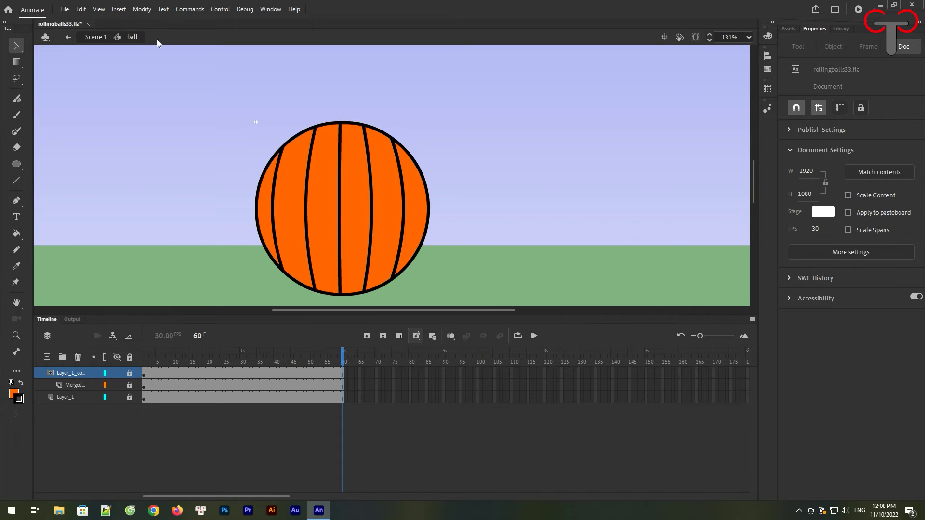
Return to Scene 1 and preview the ball's moving stripes on the main timeline
left_click(96, 37)
left_click_drag(343, 366, 483, 363)
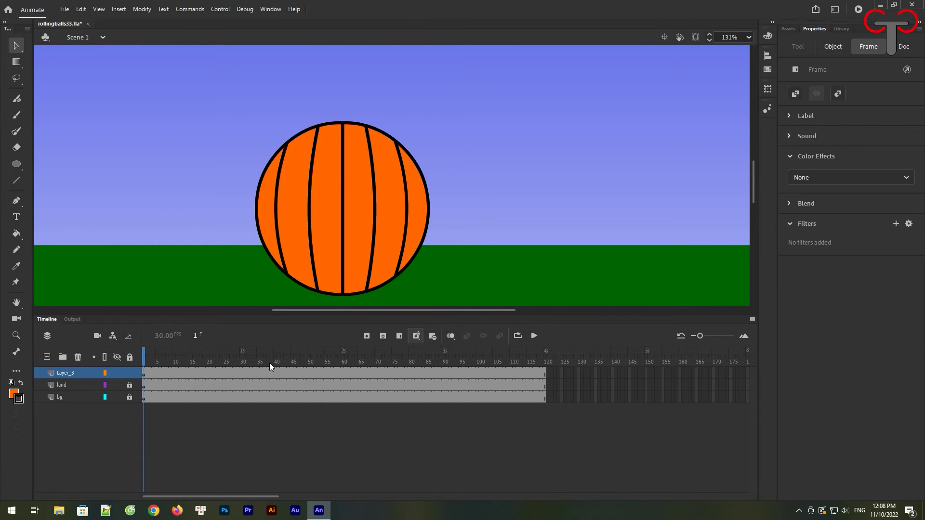
left_click(534, 336)
left_click(534, 336)
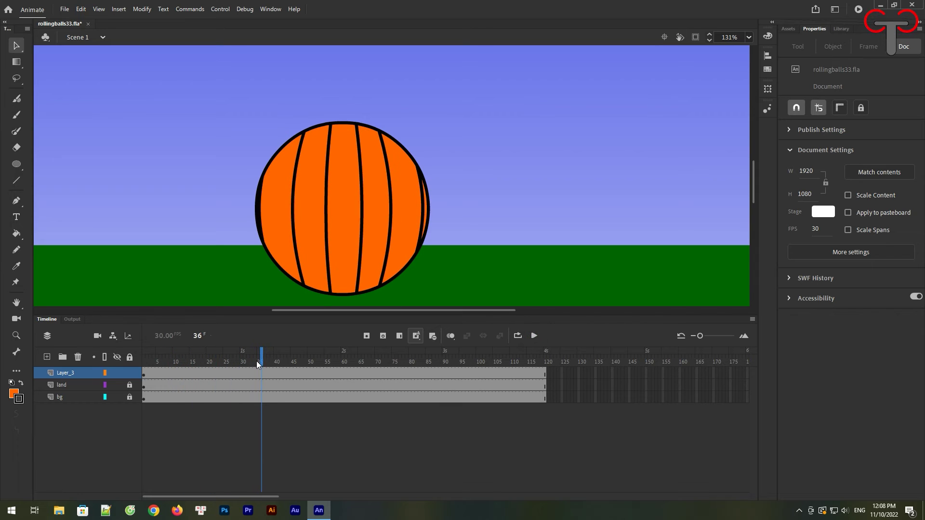
left_click_drag(262, 363, 133, 379)
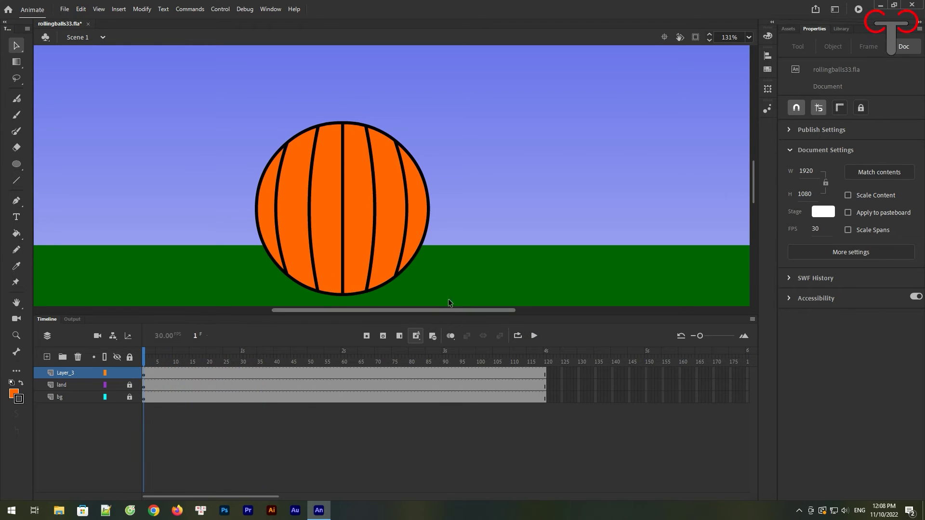
Use Free Transform to turn the frame 1 ball 90° clockwise and place it on the horizon, right of centre, at about 106 px wide
left_click_drag(458, 315, 462, 359)
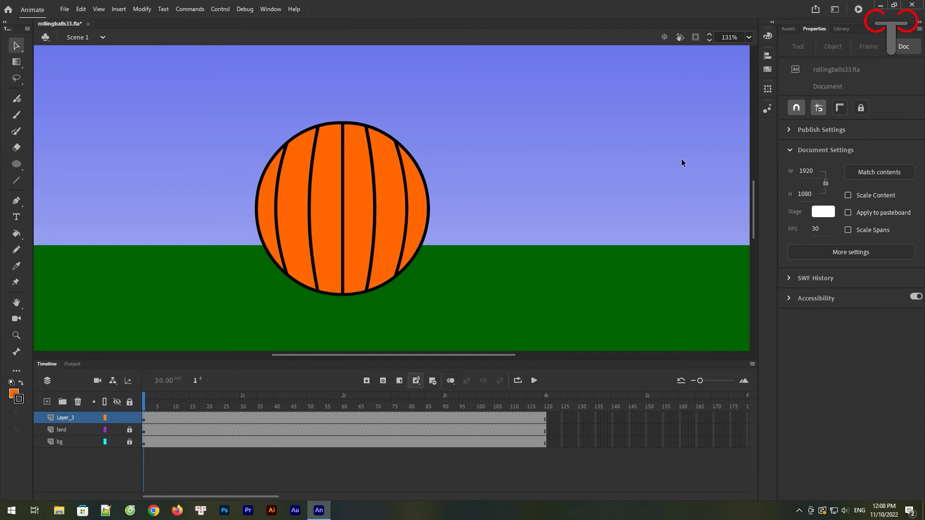
left_click(749, 37)
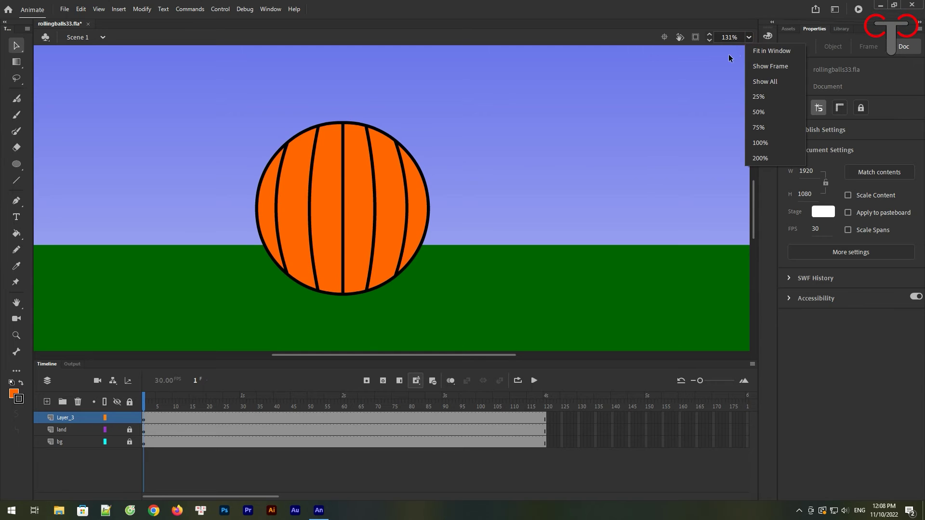
left_click(760, 52)
left_click(377, 252)
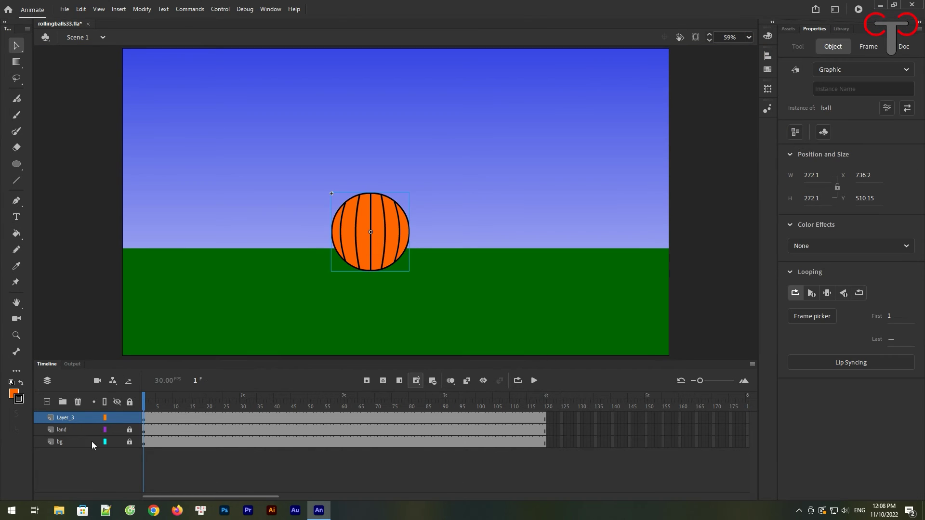
left_click(144, 420)
left_click(16, 61)
left_click(58, 60)
left_click_drag(415, 192, 446, 249)
key("ctrl+z")
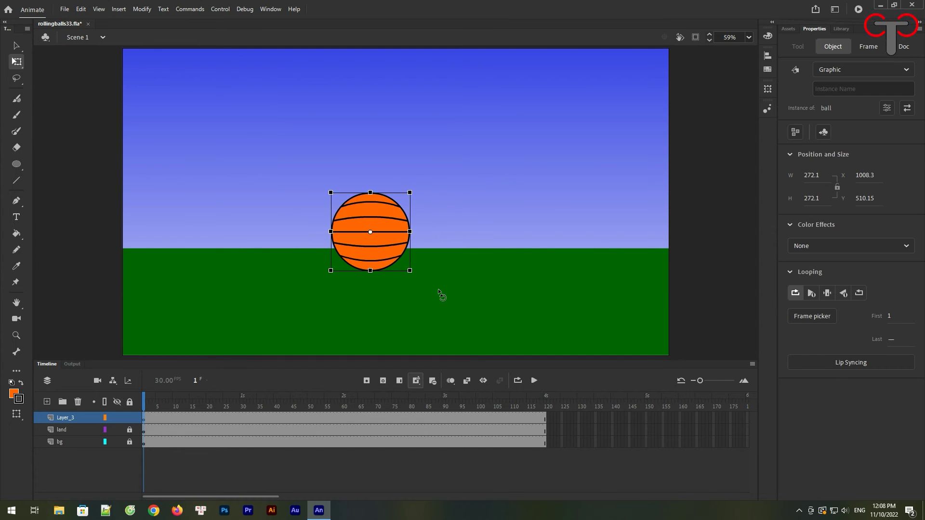
left_click_drag(383, 262, 524, 241)
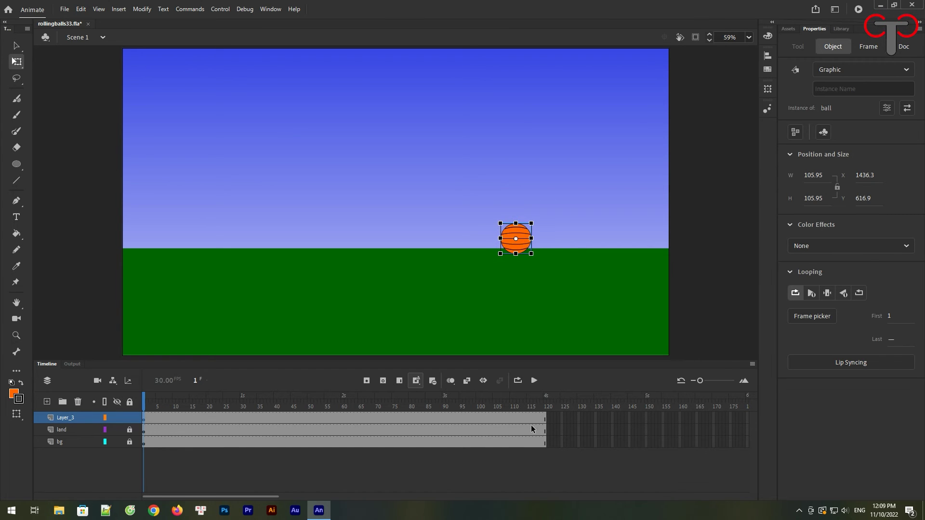
Add a keyframe at frame 120 of Layer_3 with the ball moved down onto the grass and enlarged to about 214 px
left_click(547, 420)
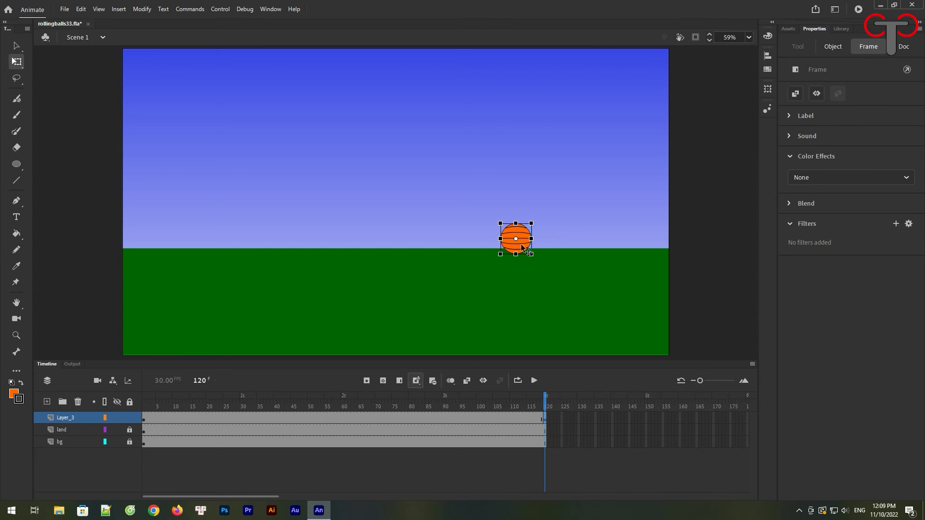
left_click_drag(522, 246, 554, 274)
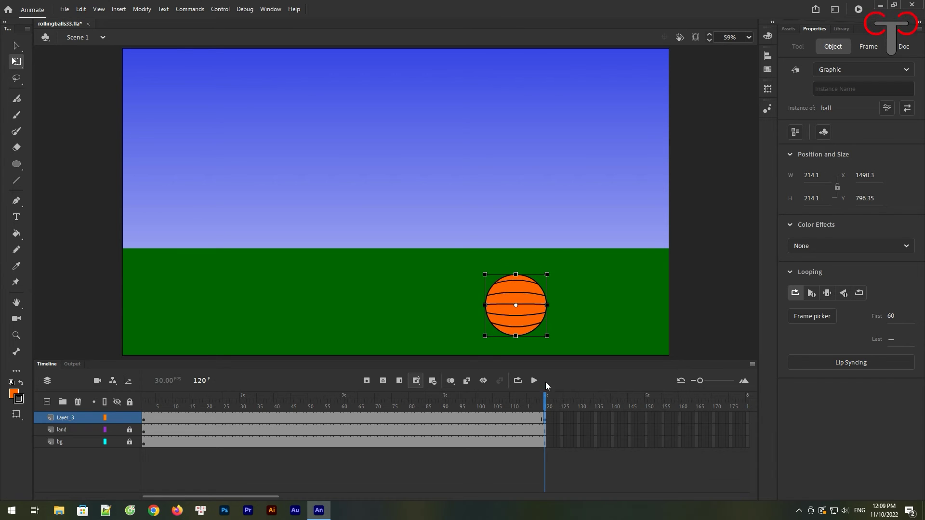
Create a classic tween between the Layer_3 keyframes at 1 and 120 and play the rolling ball
right_click(468, 422)
left_click(516, 138)
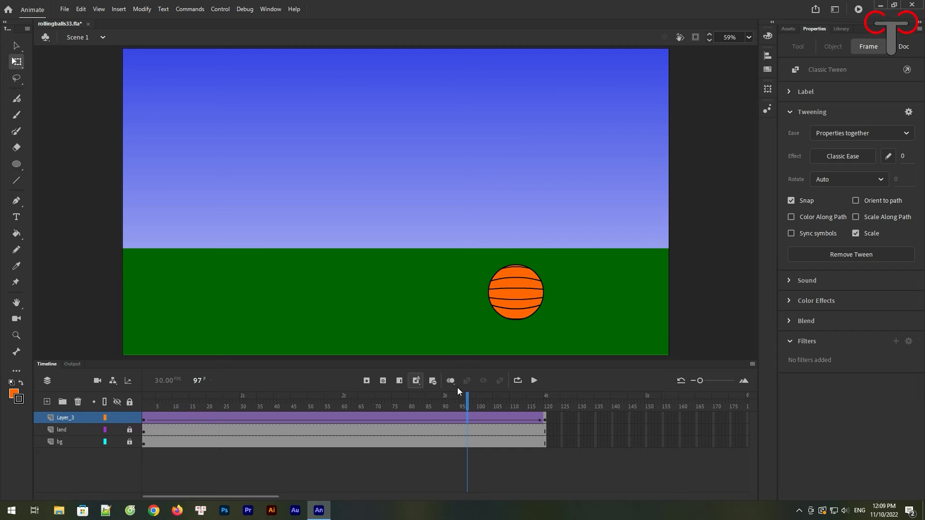
left_click_drag(472, 407, 177, 437)
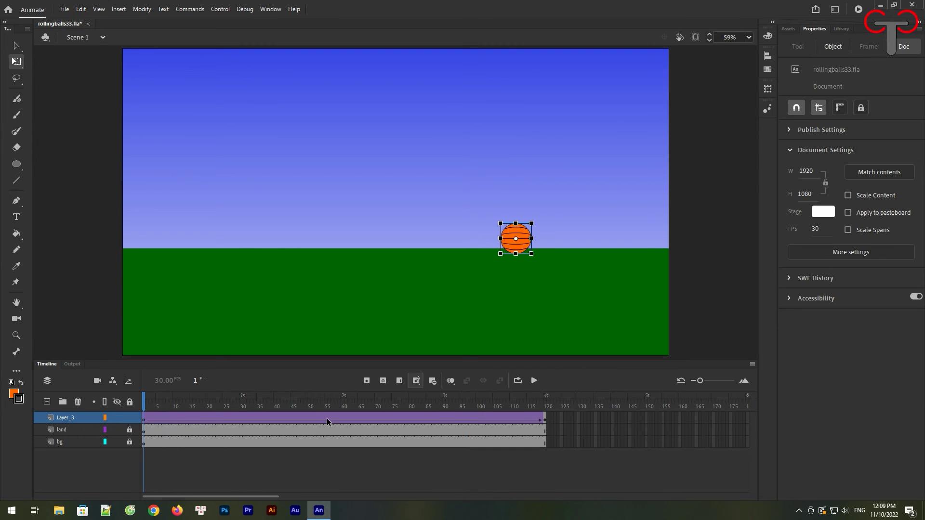
left_click(534, 381)
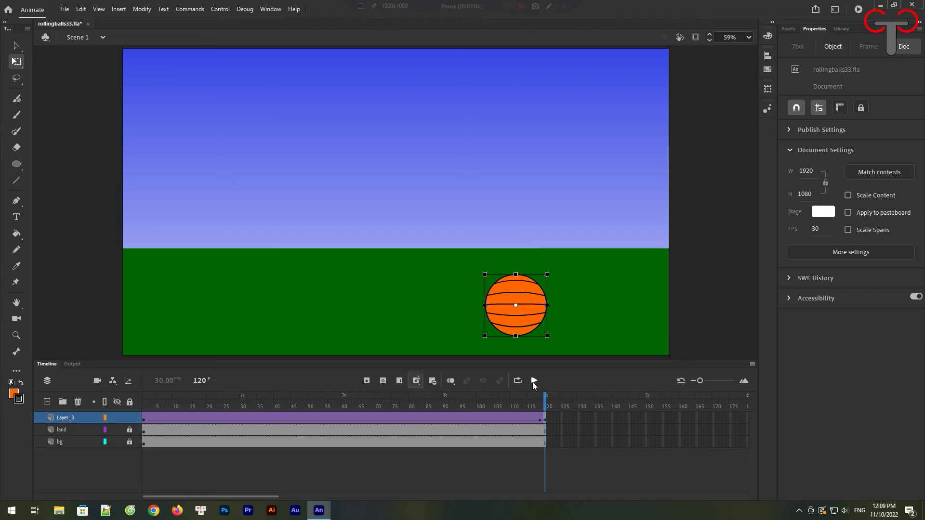
Lock Layer_3 and, on a new layer at frame 1, place the ball symbol turned 90° clockwise, slightly reduced, on the horizon near stage centre
left_click(47, 402)
left_click(129, 429)
left_click(144, 423)
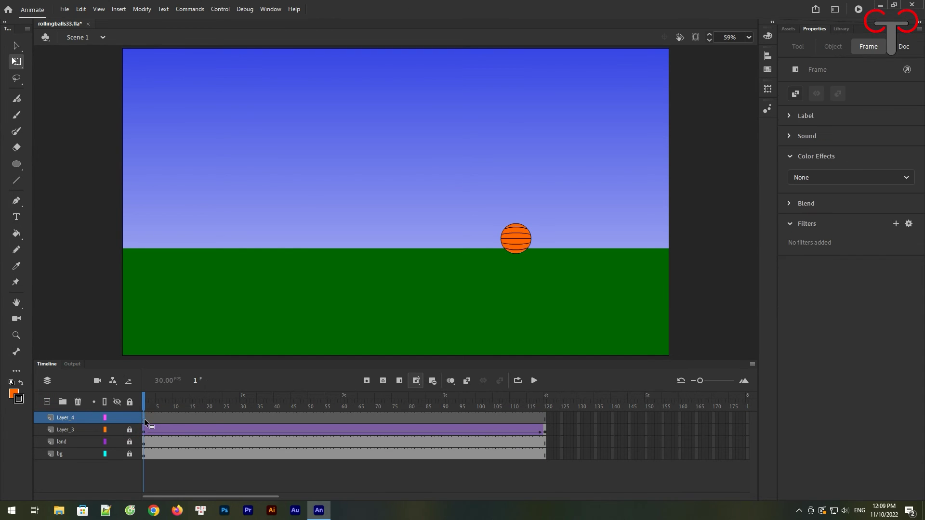
left_click(839, 28)
left_click(810, 149)
left_click_drag(810, 148, 219, 241)
left_click_drag(258, 293, 176, 302)
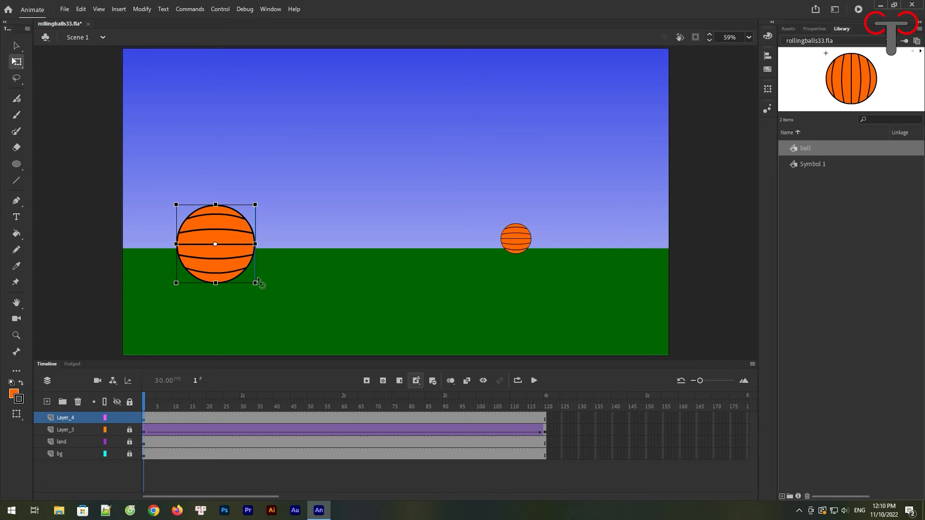
left_click_drag(232, 265, 408, 254)
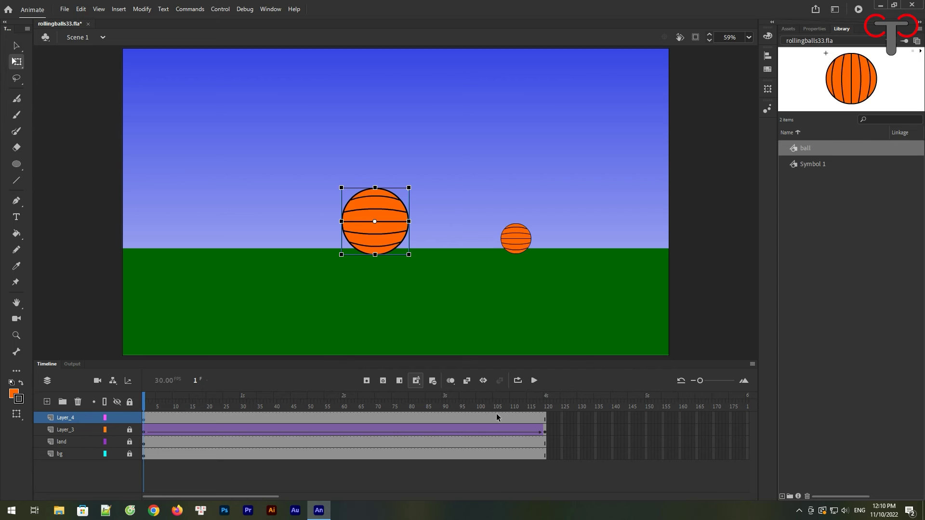
Add a keyframe at frame 120 of Layer_4 with the central ball moved down onto the grass and enlarged
left_click(546, 419)
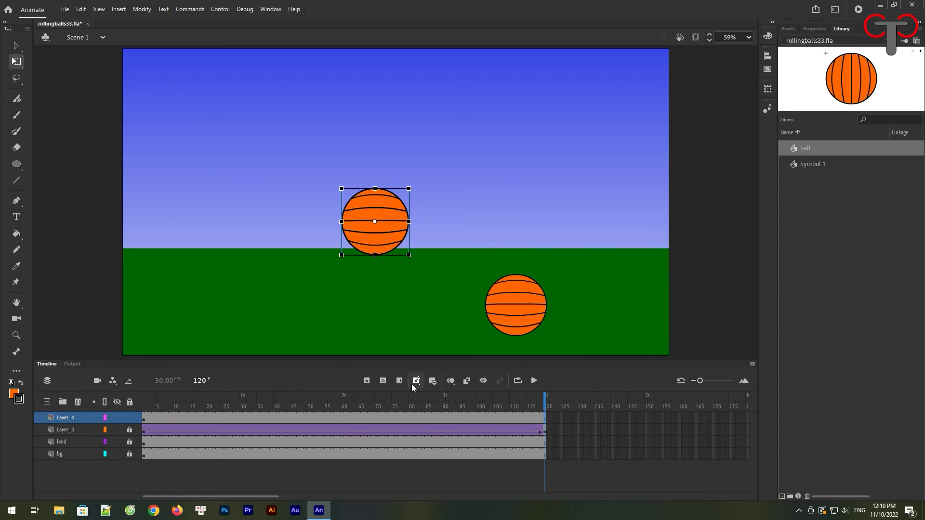
left_click(367, 381)
left_click_drag(380, 233, 432, 334)
left_click_drag(395, 309, 395, 316)
Create a classic tween between the Layer_4 keyframes at 1 and 120 and scrub through to its end
right_click(377, 423)
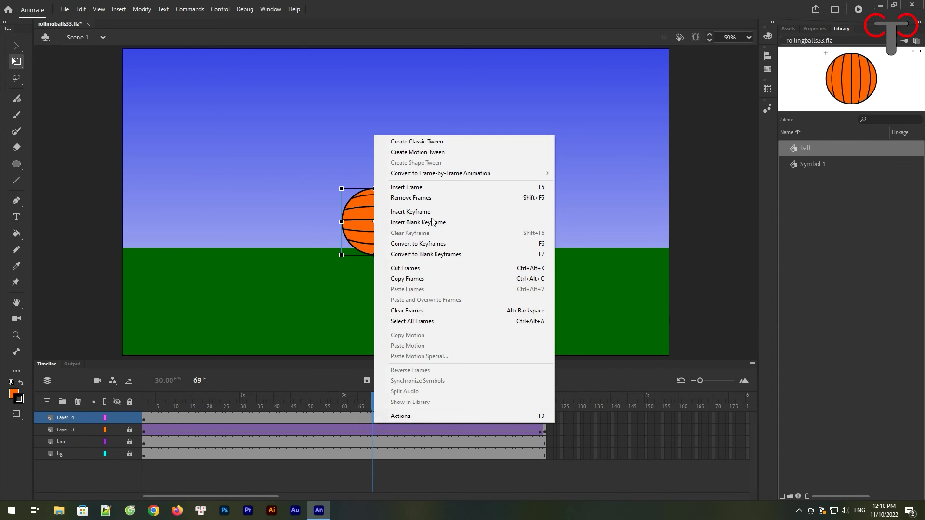
left_click(424, 152)
left_click_drag(373, 407, 545, 408)
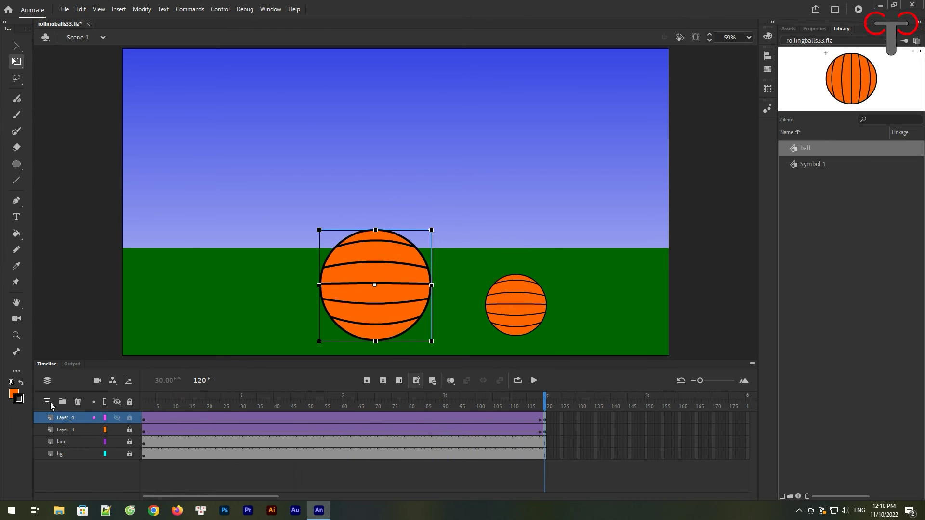
Lock Layer_4 and, on a new layer at frame 1, place a much smaller ball turned 90° clockwise on the left part of the horizon
left_click(48, 402)
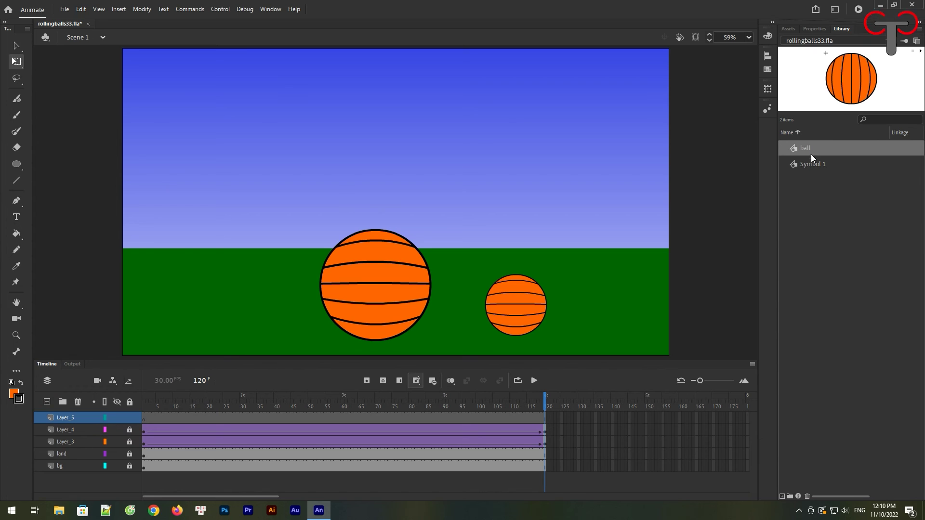
left_click(145, 418)
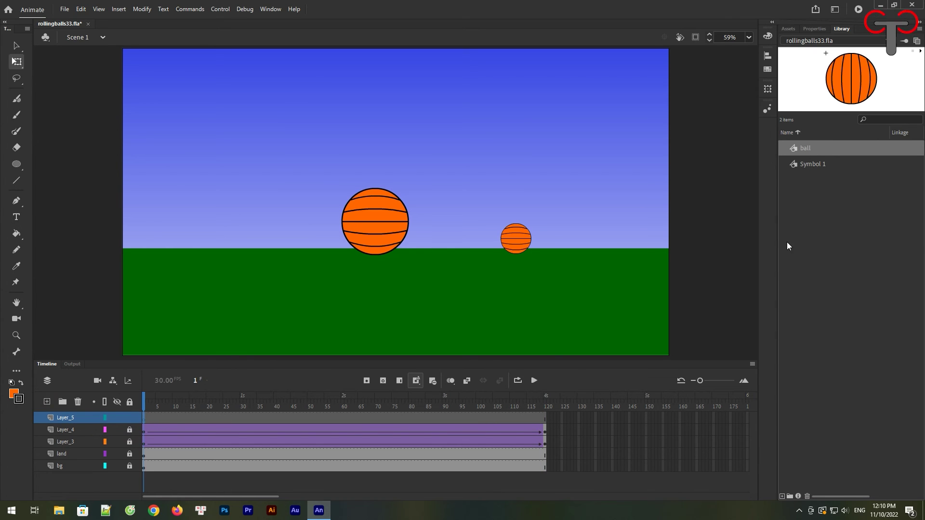
left_click_drag(235, 241, 241, 249)
left_click_drag(262, 285, 188, 296)
left_click_drag(259, 279, 227, 252)
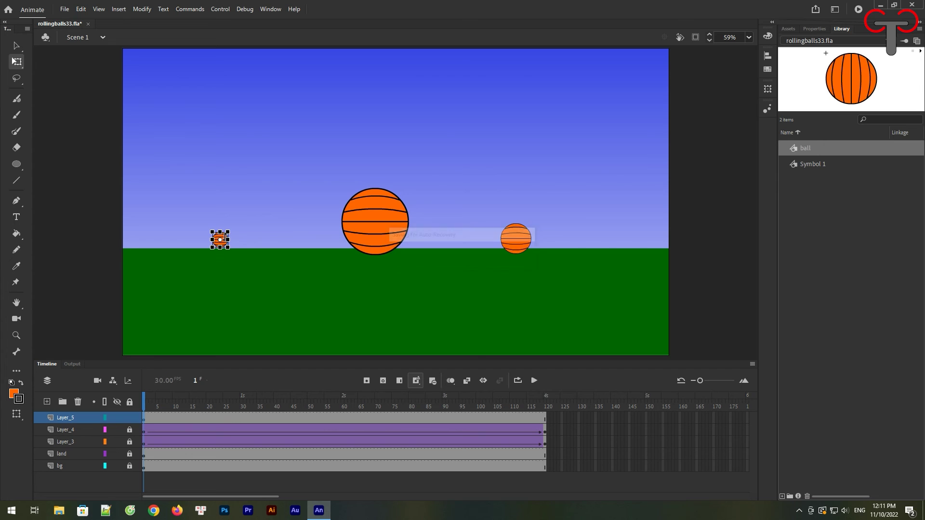
left_click(236, 238)
left_click_drag(221, 241, 227, 251)
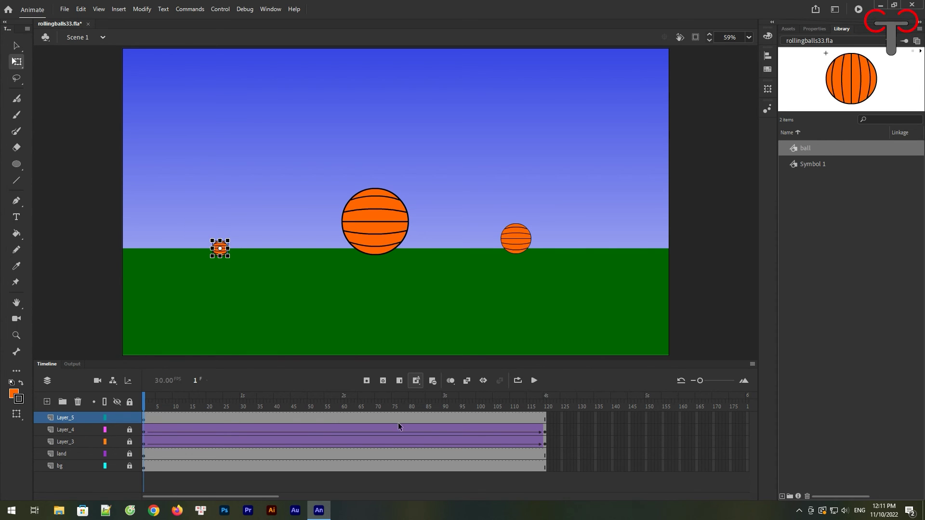
Add a keyframe at frame 120 of Layer_5 with the small ball moved down onto the grass and enlarged
left_click(546, 422)
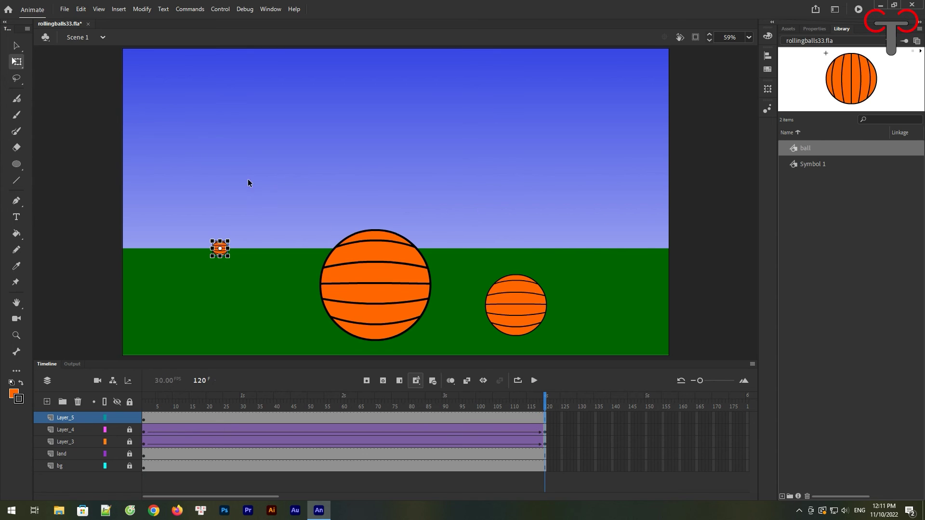
left_click(365, 381)
left_click_drag(221, 251, 235, 333)
Create a classic tween between the Layer_5 keyframes at 1 and 120 and scrub back through it
right_click(333, 418)
left_click(362, 137)
left_click_drag(332, 409, 193, 412)
Move the first Layer_5 keyframe to frame 56, nudge its ball slightly up on the horizon and scrub through the shortened tween
left_click(143, 419)
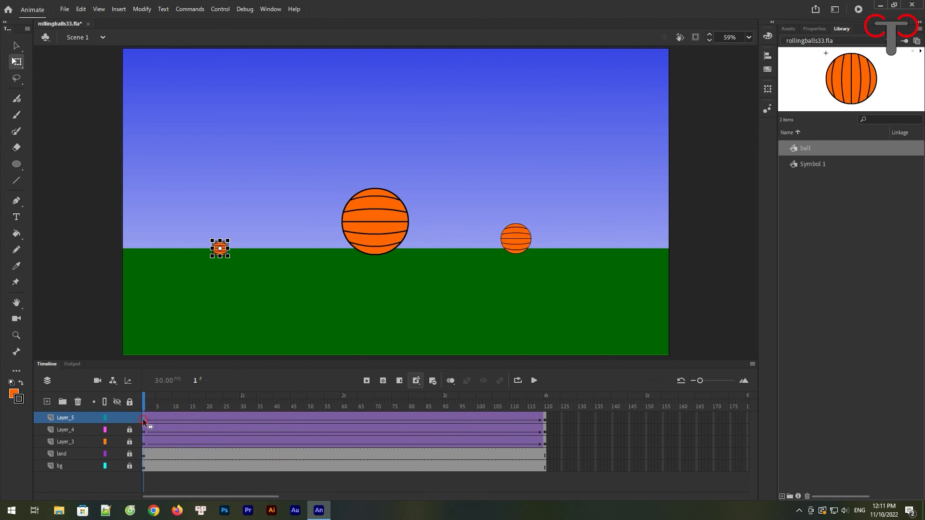
left_click_drag(327, 419, 305, 420)
left_click(329, 420)
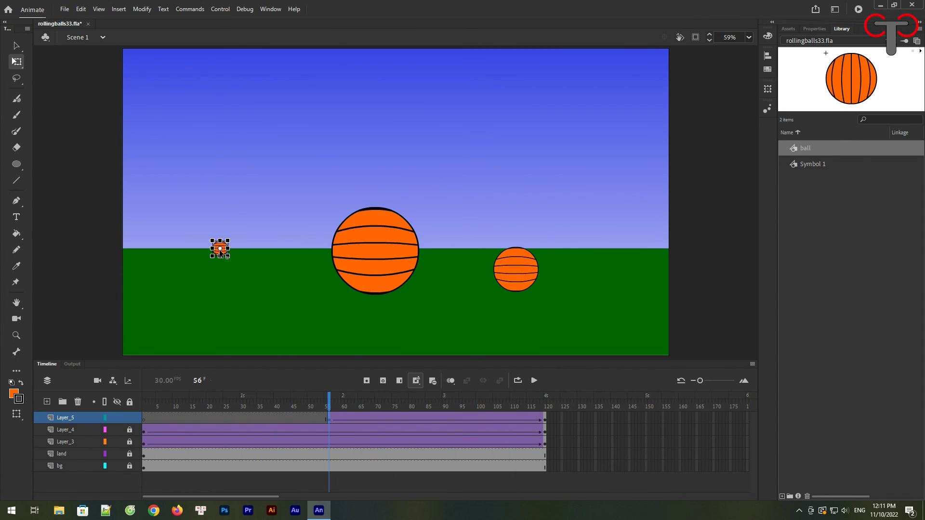
left_click_drag(225, 251, 224, 244)
left_click_drag(334, 405, 536, 402)
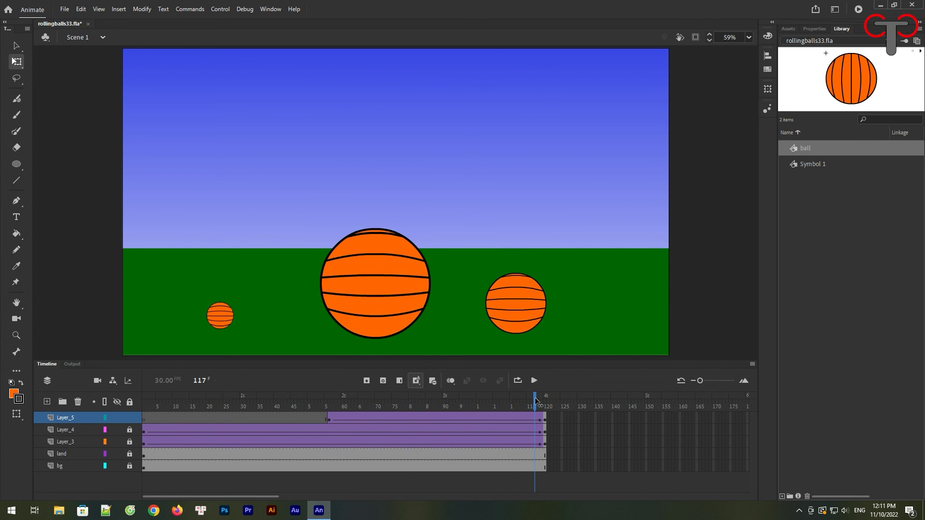
Try ending the Layer_5 tween at frame 95, and return its last keyframe to frame 120
left_click(544, 421)
mouse_move(482, 418)
left_mouse_down()
mouse_move(206, 404)
mouse_move(450, 404)
mouse_move(467, 415)
mouse_move(498, 415)
mouse_move(481, 414)
left_mouse_up()
left_click(461, 420)
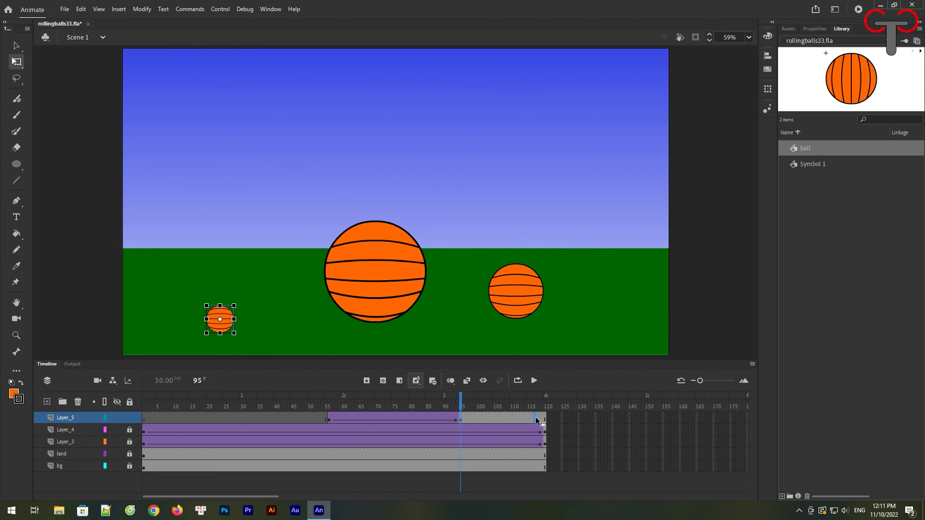
left_click_drag(545, 417, 545, 417)
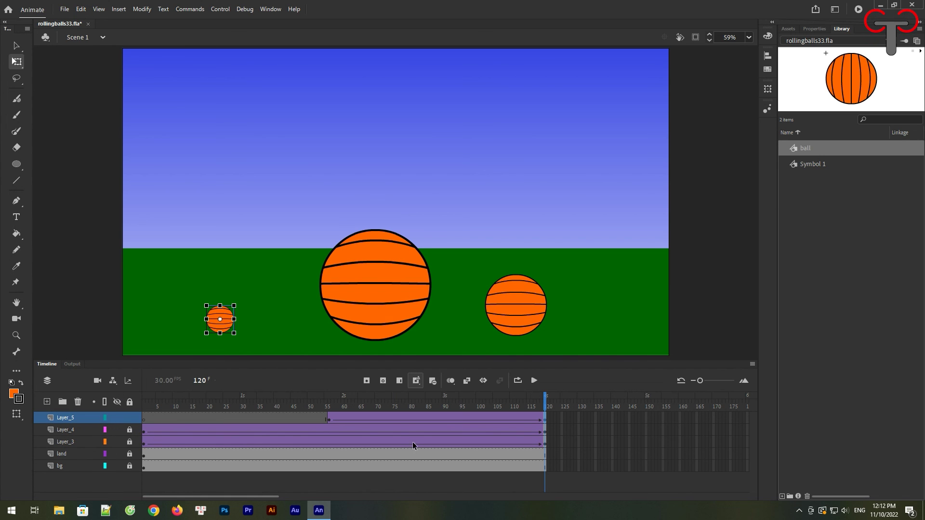
Lock Layer_5 and, on a new layer at frame 1, place a small rotated ball on the horizon between the two larger balls
left_click(395, 435)
left_click(47, 401)
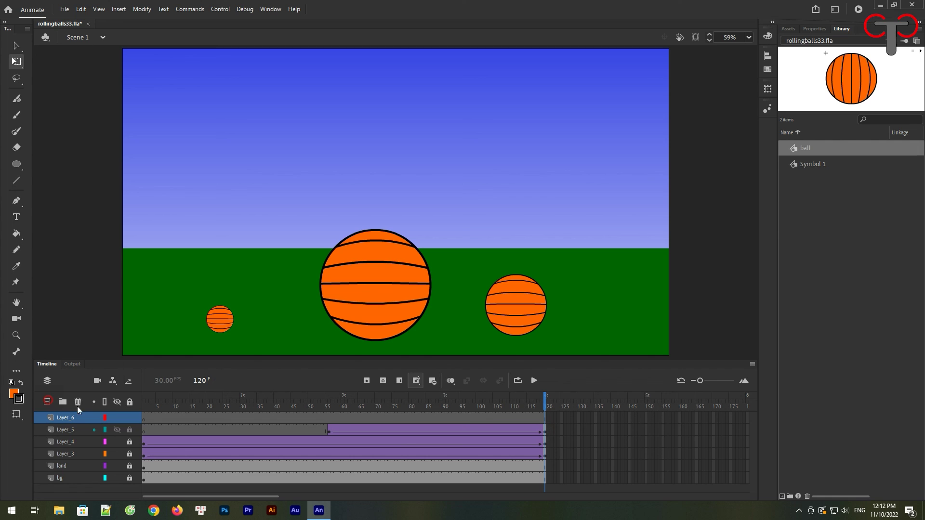
left_click(144, 419)
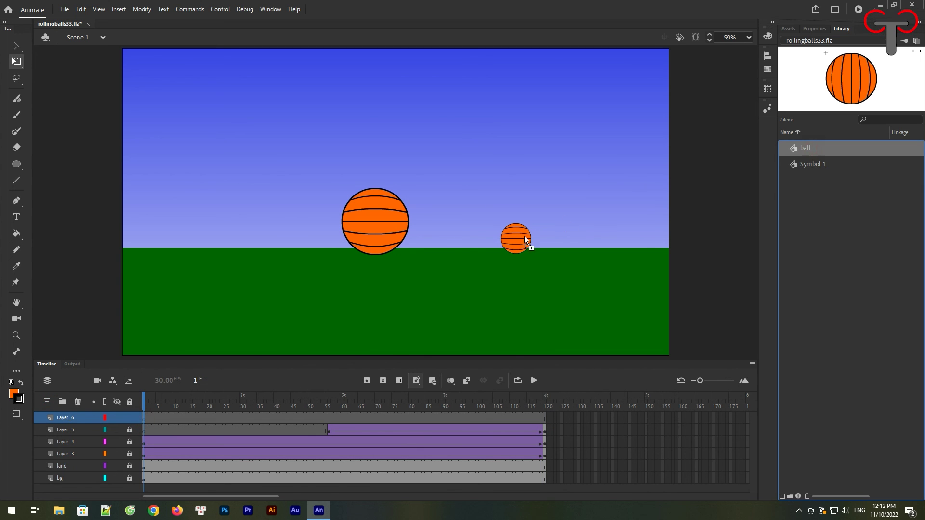
key("ctrl+shift+v")
left_click_drag(485, 308, 472, 254)
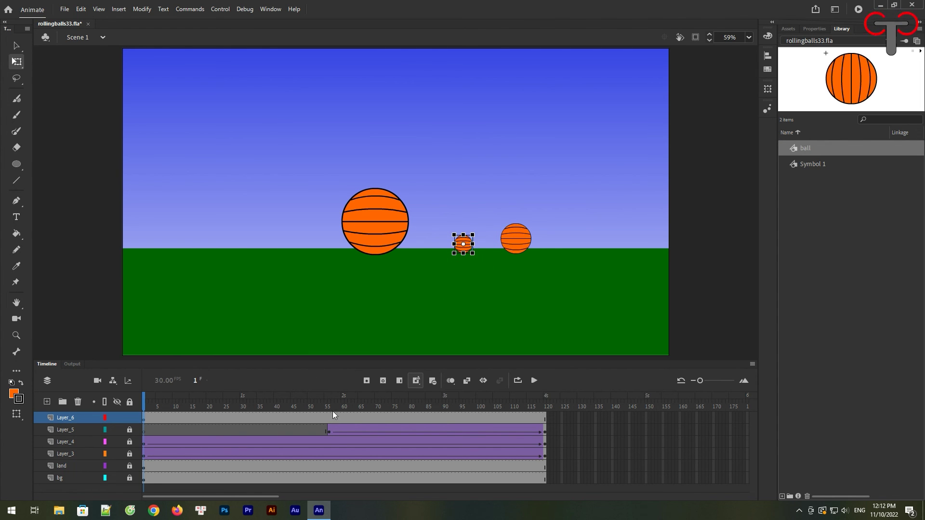
Add a keyframe at frame 120 of Layer_6 with the ball moved down to the stage's lower edge and enlarged to slightly below the right ball's size
left_click(546, 419)
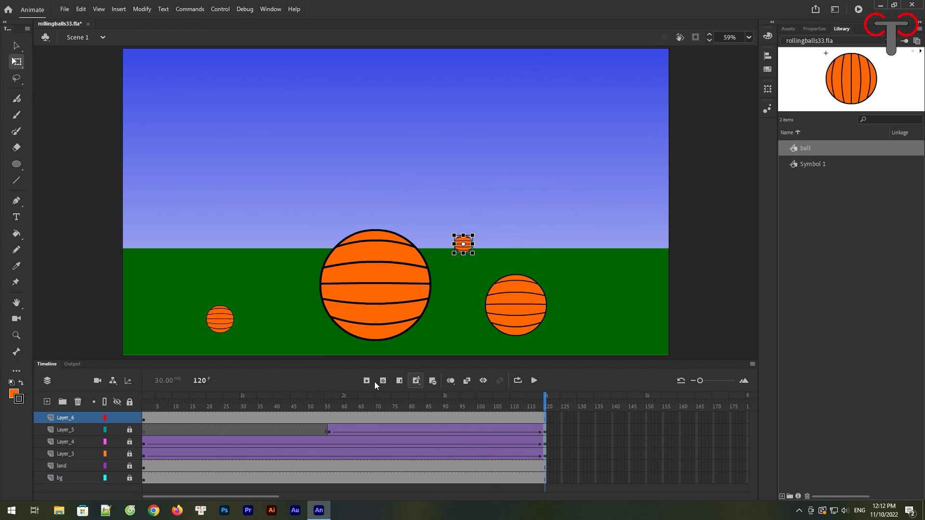
left_click_drag(470, 251, 500, 309)
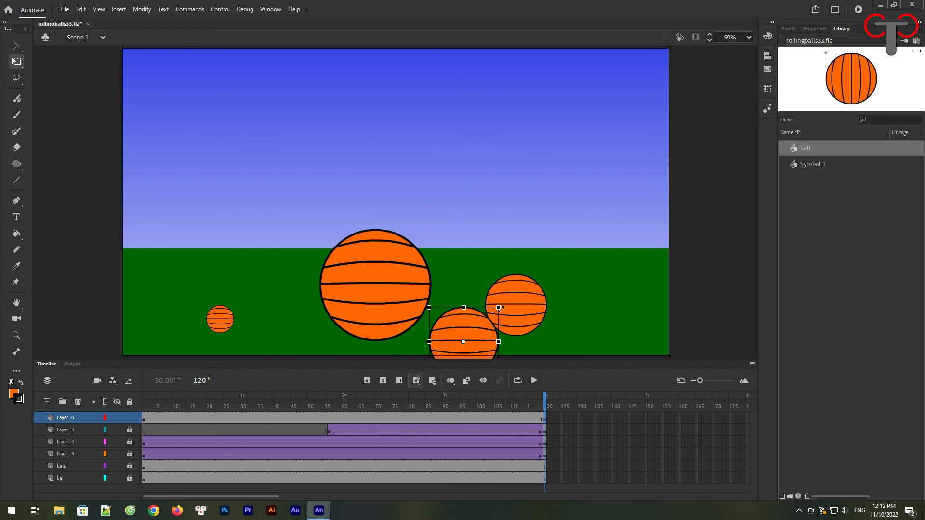
left_click_drag(499, 308, 487, 318)
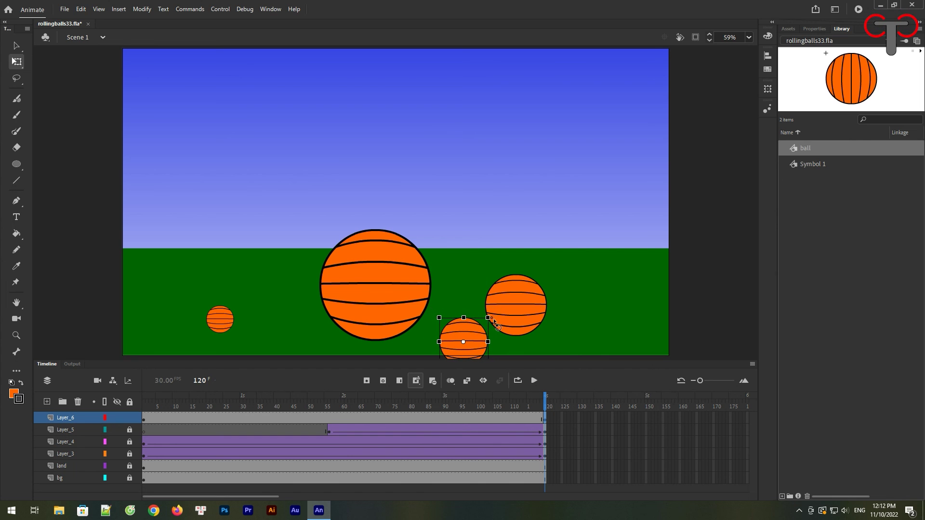
Create a classic tween between the Layer_6 keyframes at 1 and 120, scrub through it and test the movie
right_click(409, 419)
left_click(452, 141)
left_click_drag(410, 407, 315, 420)
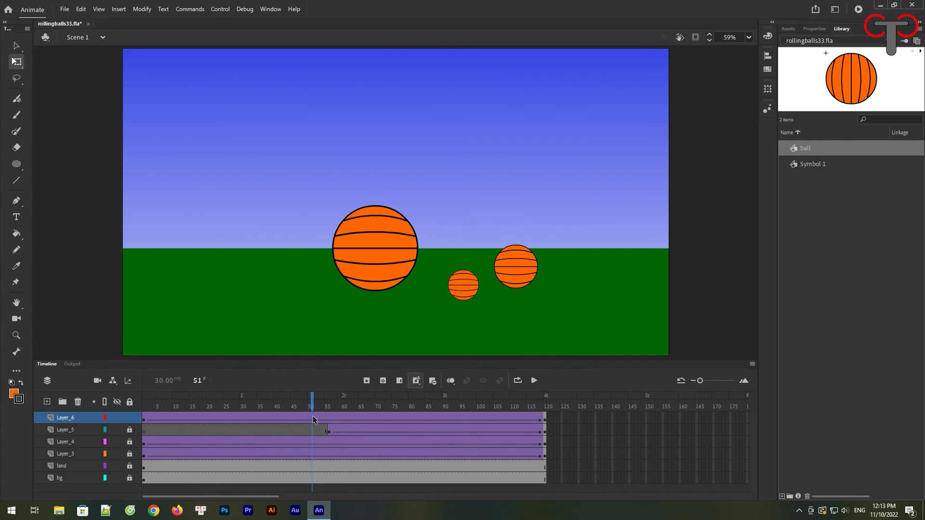
key("ctrl+Return")
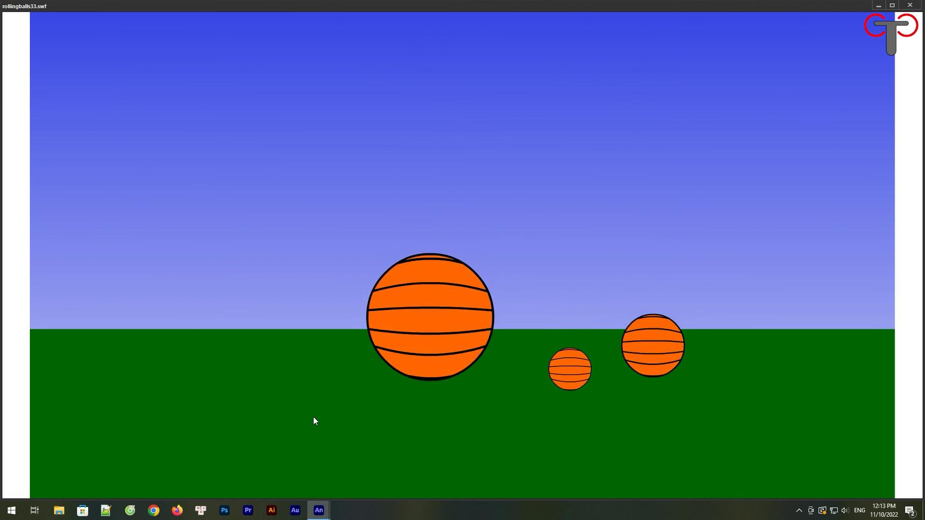